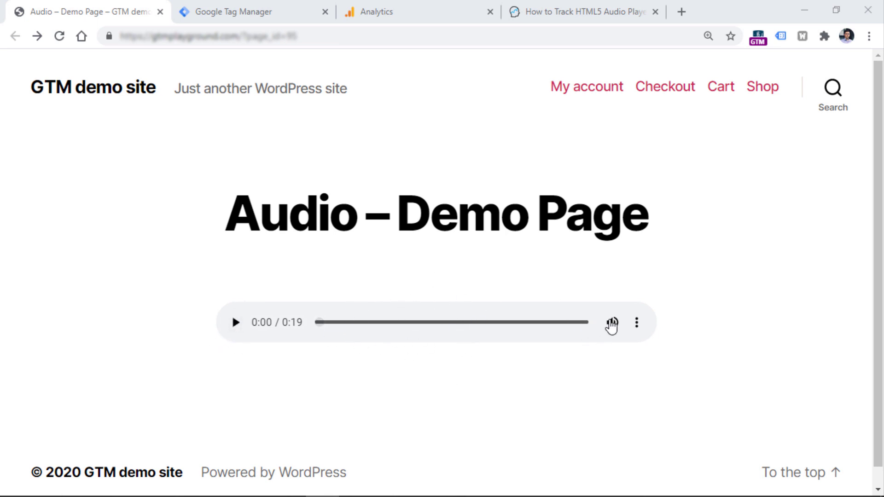
Step: Lower the demo player's volume, then play the clip and pause it at 0:02
mouse_move(611, 325)
drag(578, 332, 568, 327)
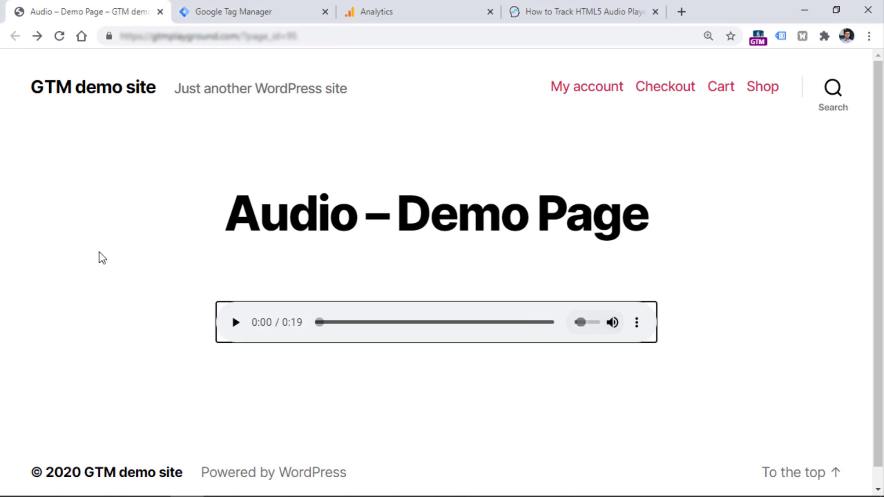
click(235, 323)
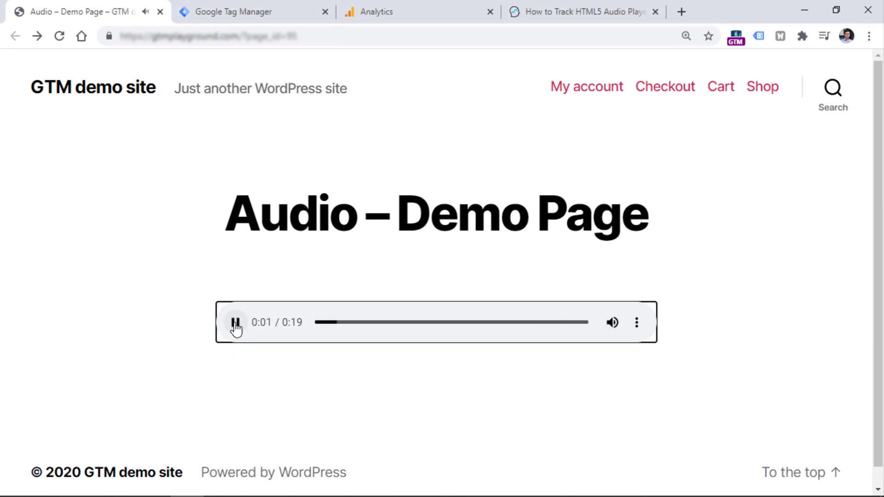
click(236, 325)
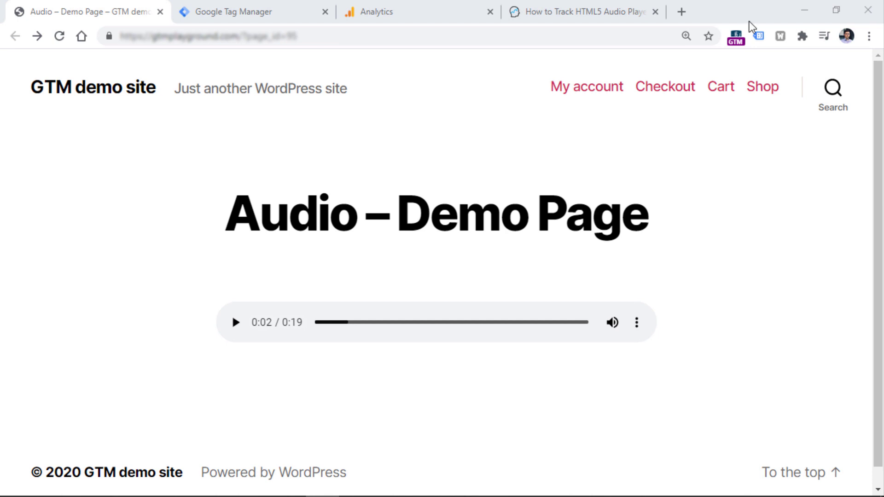
Step: Turn on preview mode for the Default Workspace and reload the audio demo page
click(224, 12)
click(758, 129)
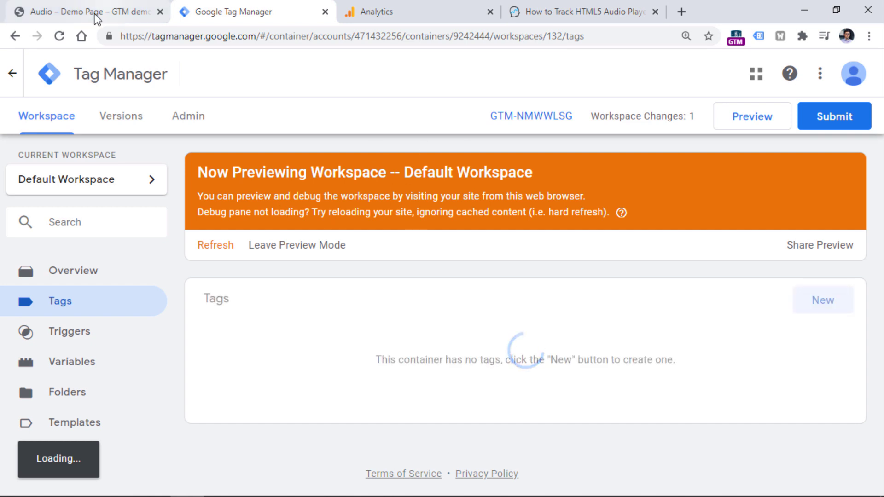
click(92, 12)
click(59, 36)
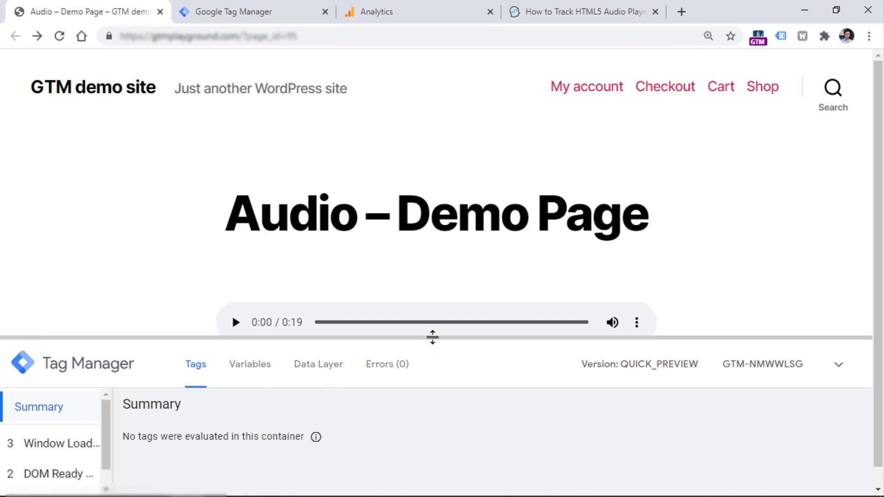
Step: Play and pause the demo audio in preview mode, confirming the debug panel shows no tags evaluated
drag(432, 338, 428, 283)
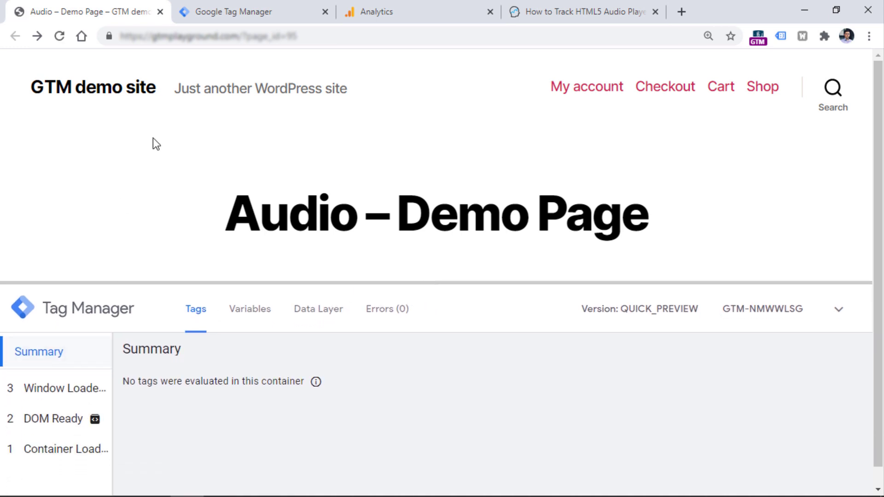
drag(817, 282, 818, 301)
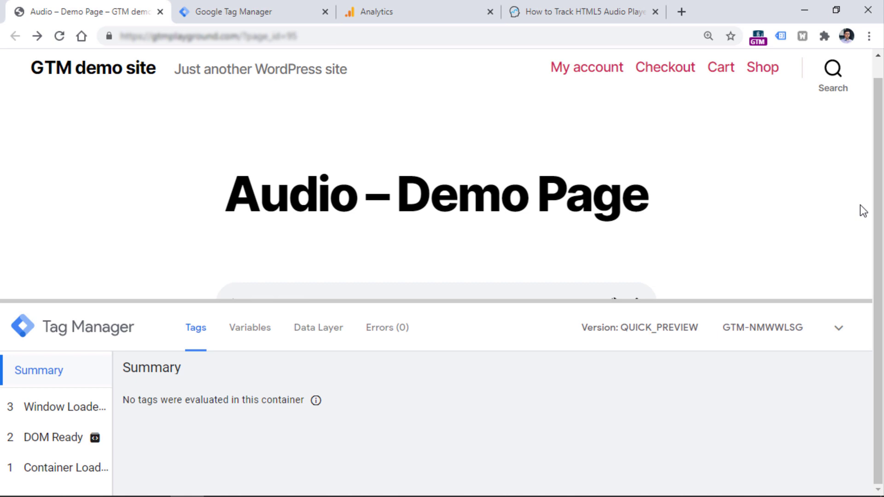
drag(239, 353, 236, 339)
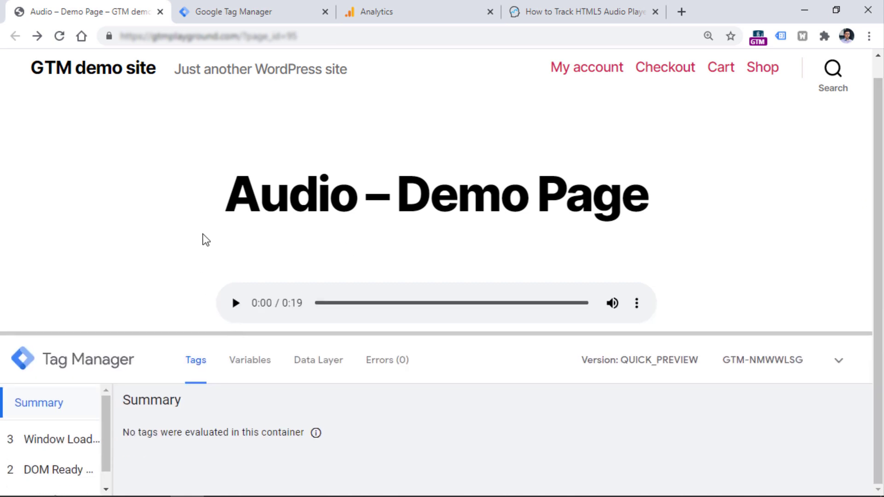
click(236, 304)
click(237, 305)
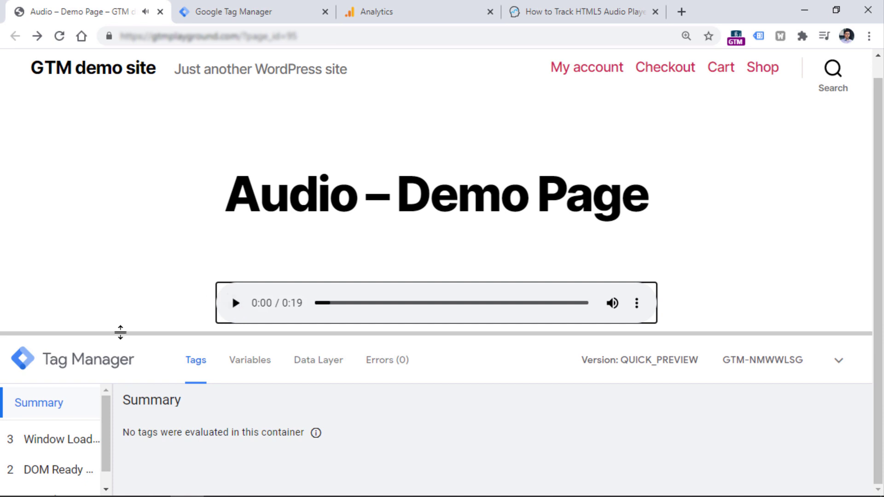
drag(120, 332, 192, 204)
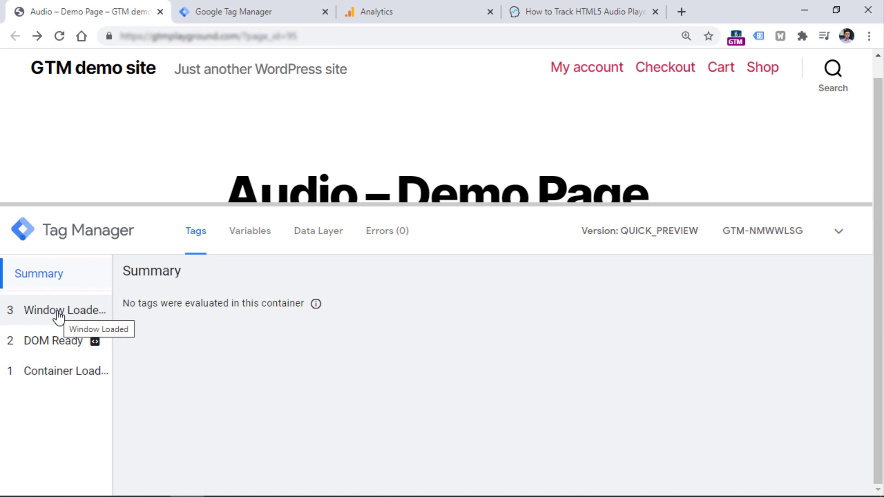
click(244, 14)
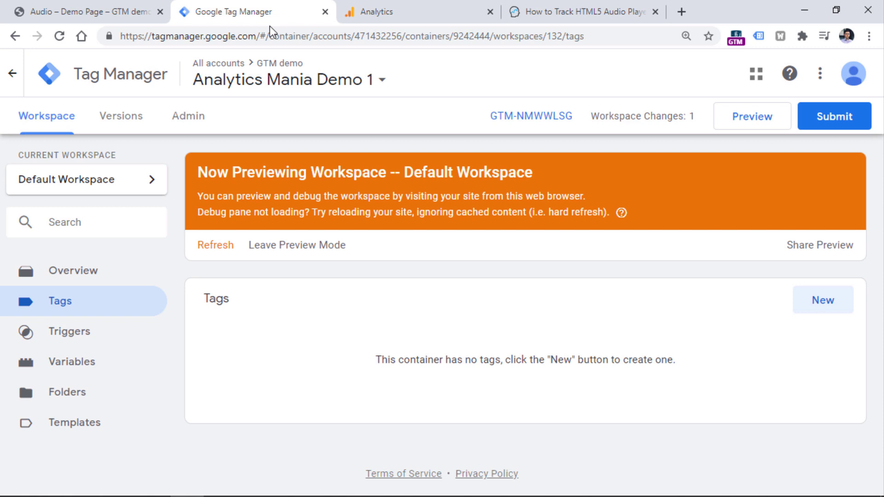
Step: Start a new trigger and browse its type list through Page View, Click, User Engagement and Other
click(70, 341)
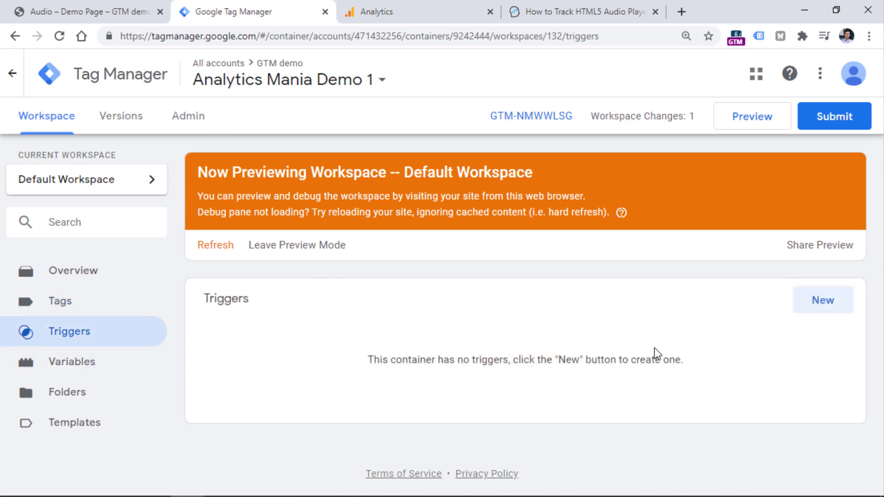
click(820, 316)
click(251, 213)
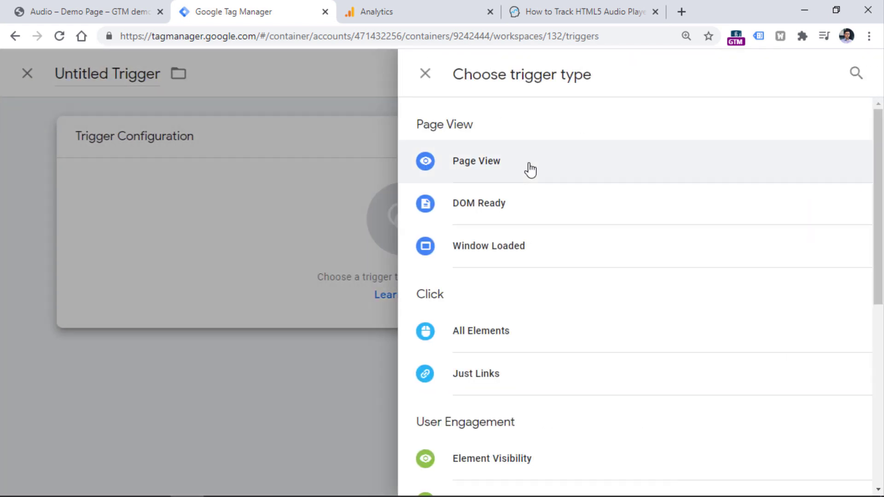
drag(877, 138, 878, 324)
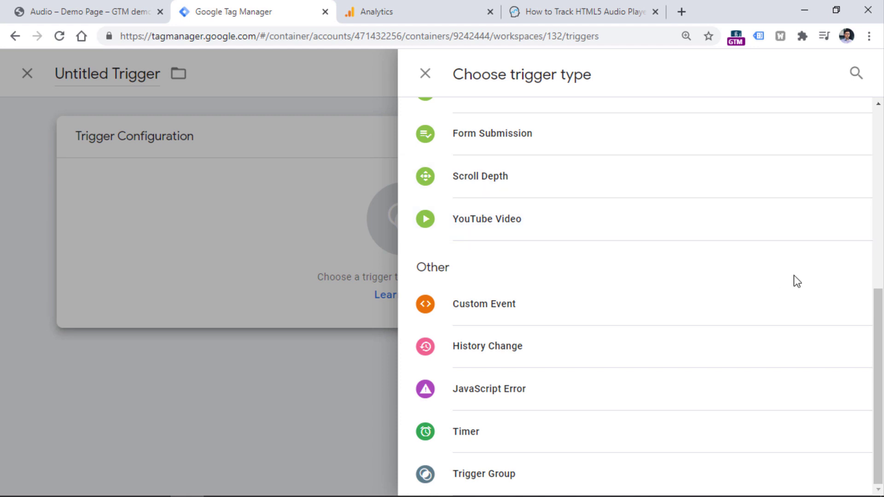
drag(880, 346, 874, 134)
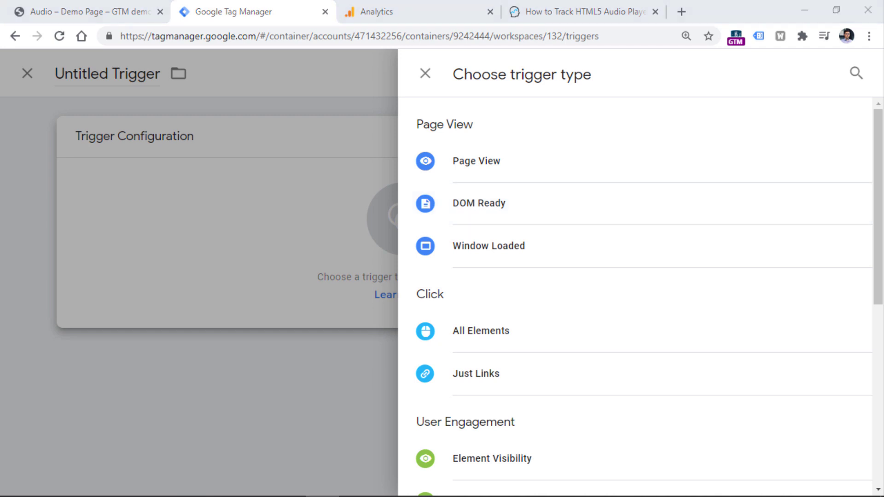
Step: Read the HTML5 audio article's listener code and highlight the 'Are not in the iFrame' requirement
click(587, 12)
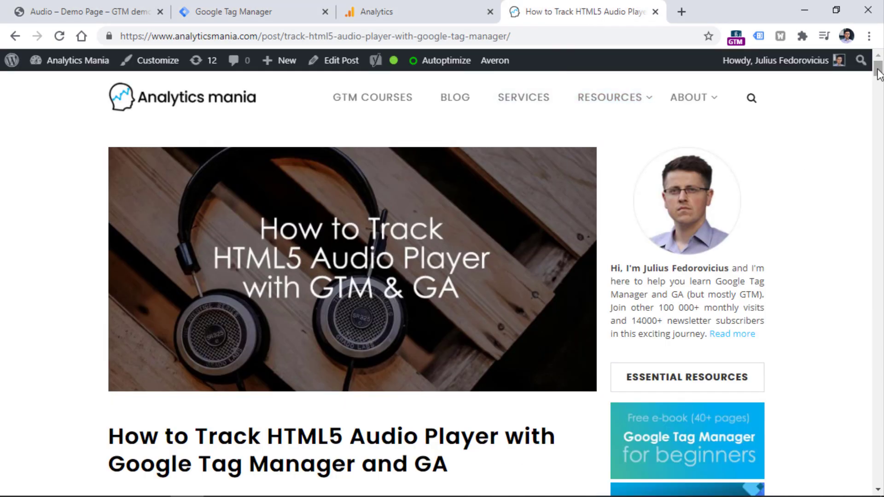
scroll(541, 285, down, 1)
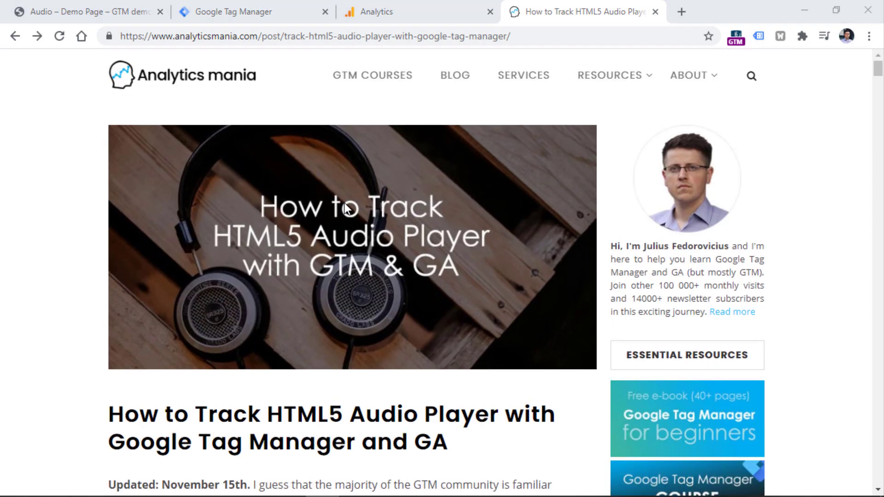
scroll(346, 209, down, 20)
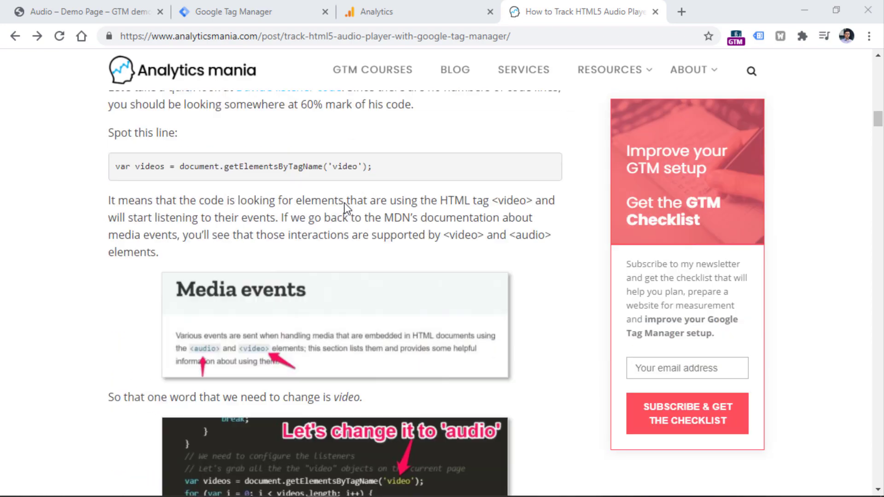
scroll(346, 209, down, 5)
scroll(346, 208, up, 5)
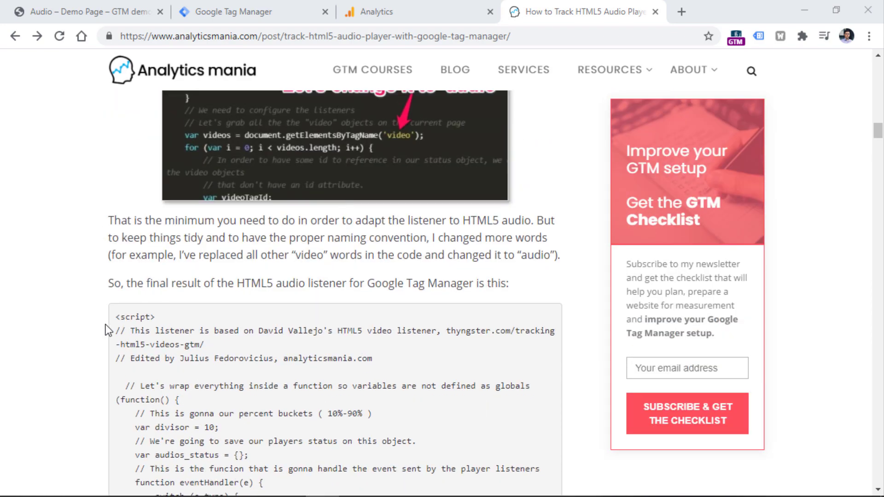
click(159, 358)
double_click(159, 358)
scroll(225, 267, down, 20)
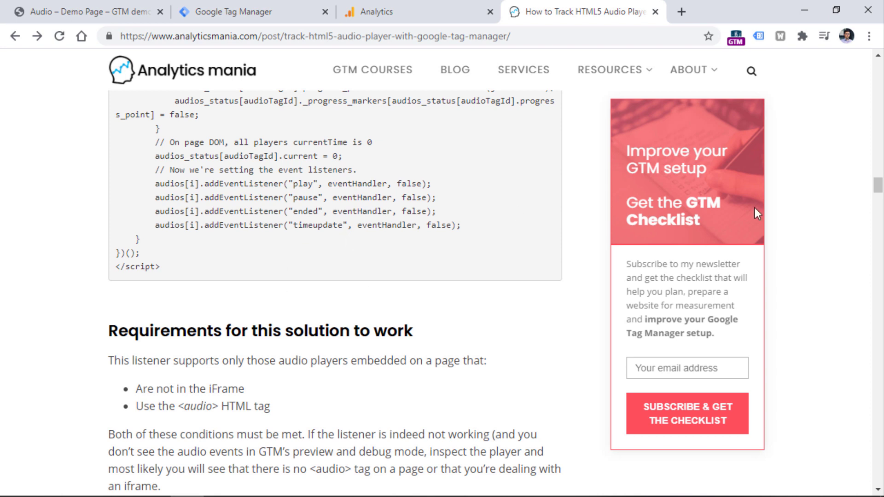
click(877, 490)
click(877, 491)
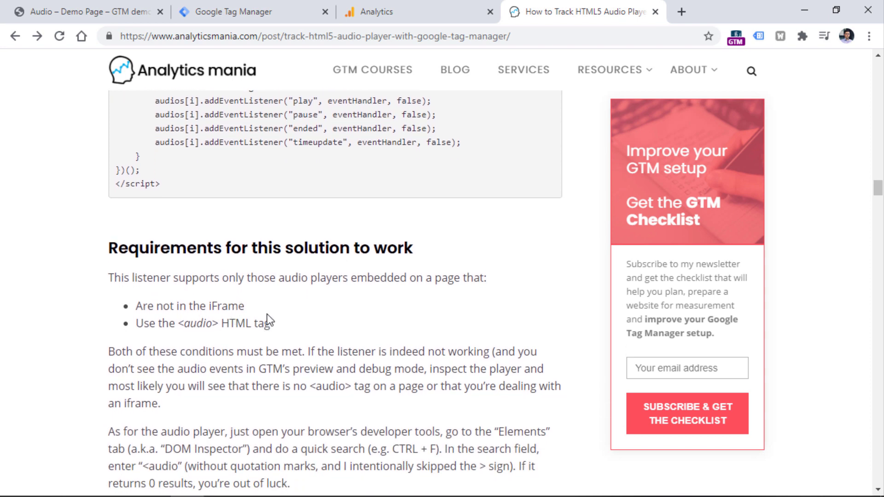
drag(248, 308, 135, 309)
Step: Inspect the demo page's audio player to confirm it is an <audio> element inside a wp-block-audio figure
click(101, 16)
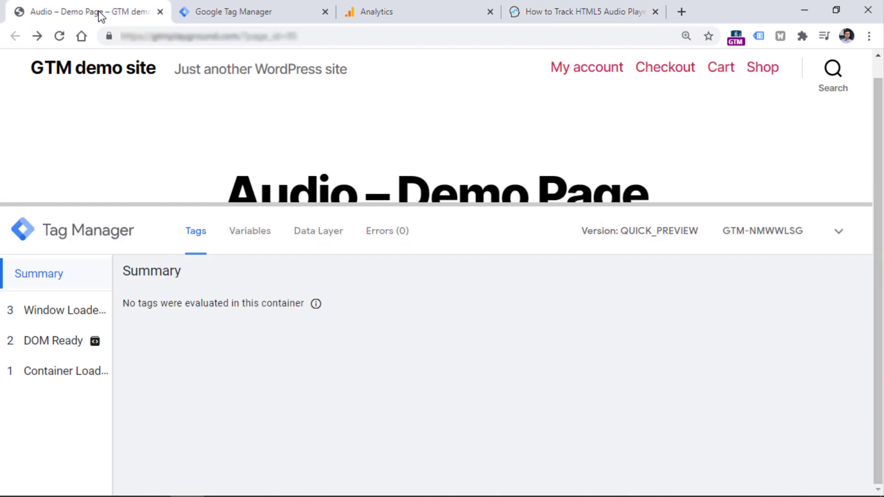
click(839, 232)
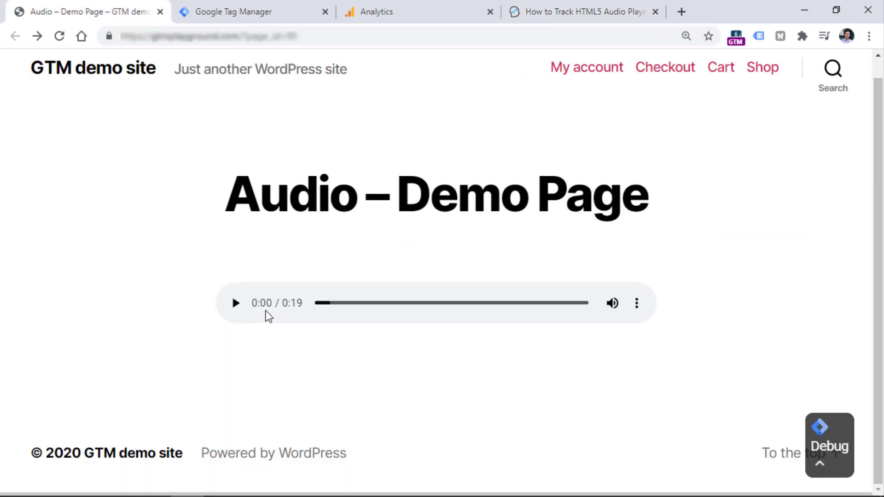
right_click(269, 310)
right_click(260, 316)
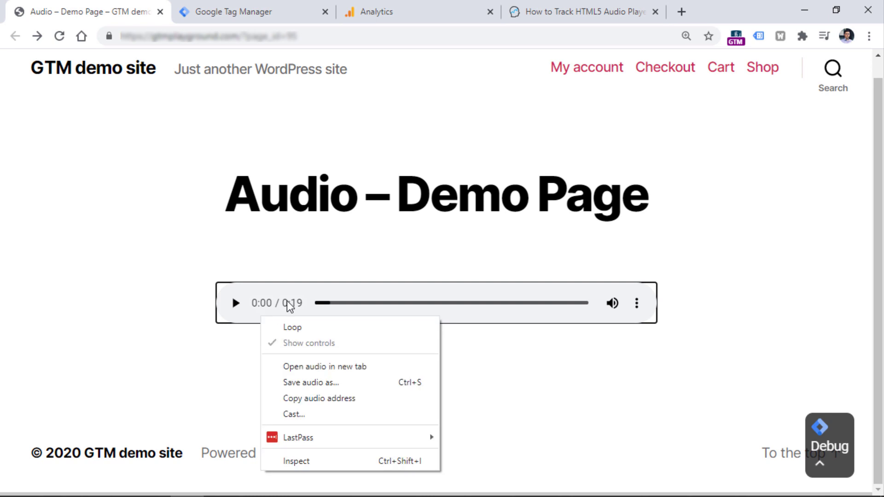
click(318, 461)
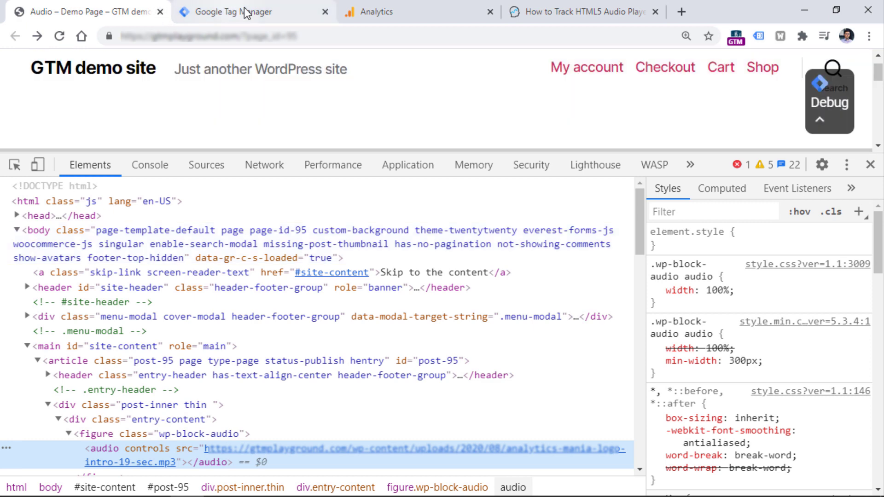
click(581, 10)
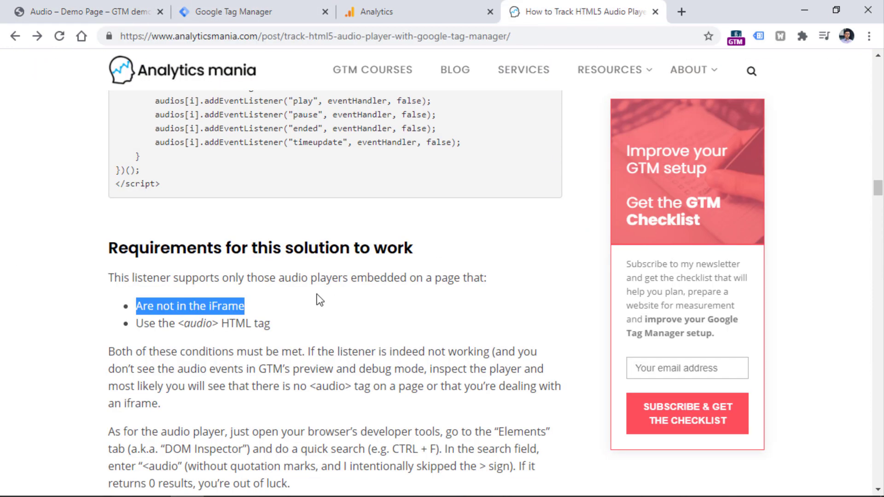
click(271, 329)
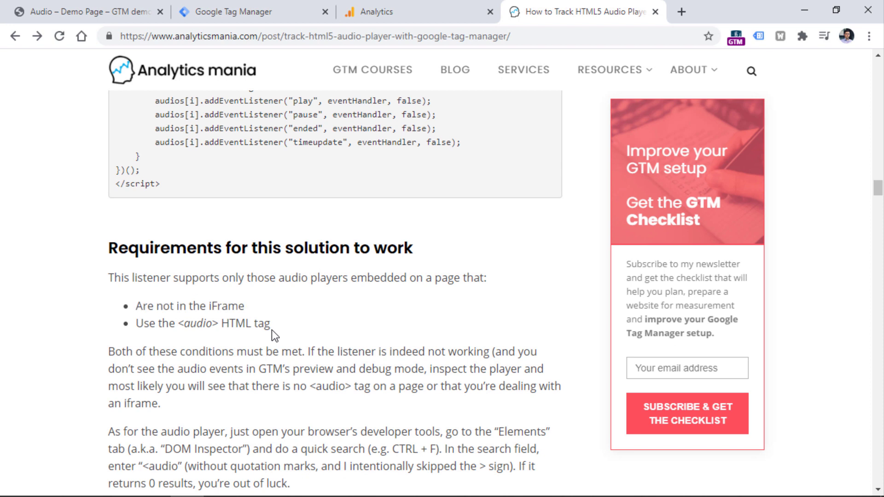
drag(256, 324, 138, 326)
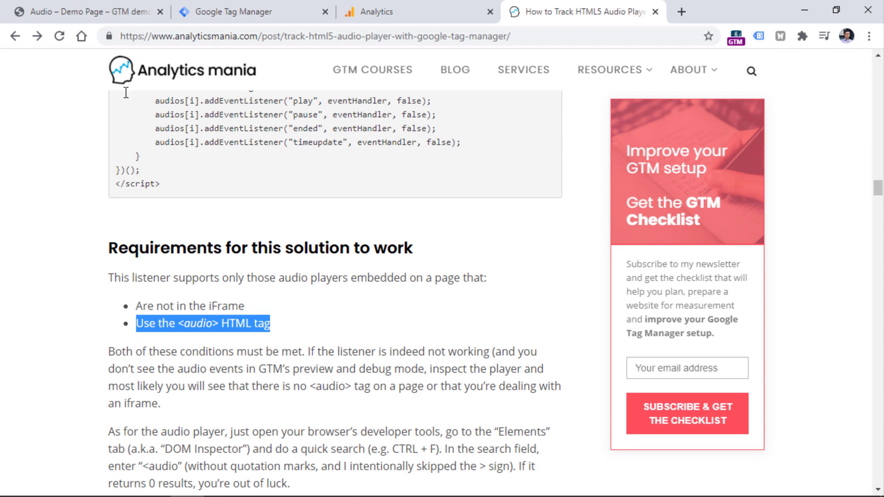
click(83, 13)
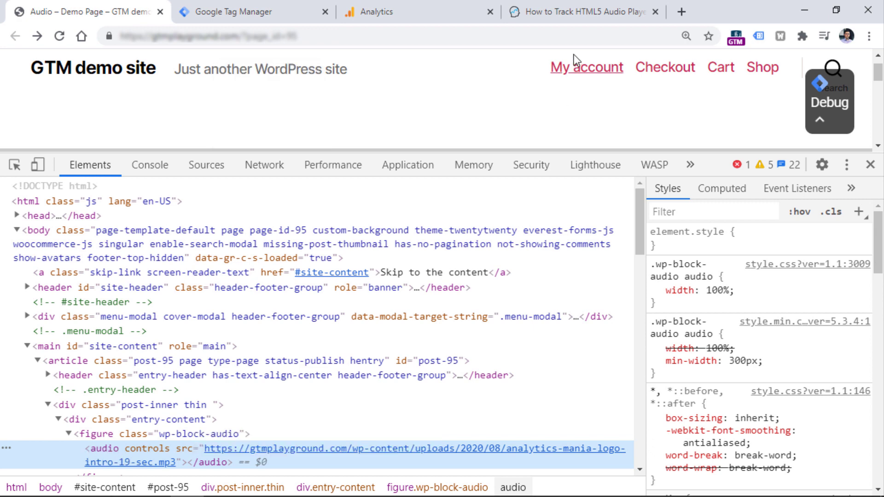
click(579, 7)
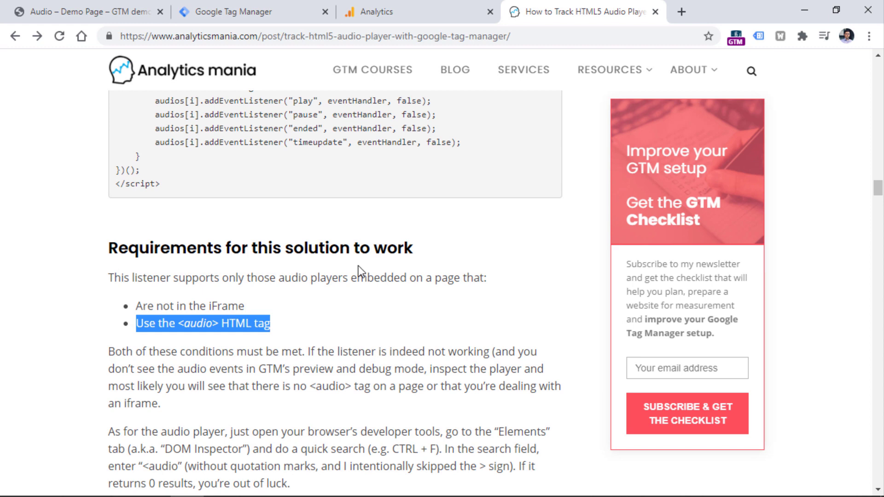
Step: Select the article's full audio listener script from <script> to </script> and copy it
scroll(356, 271, up, 15)
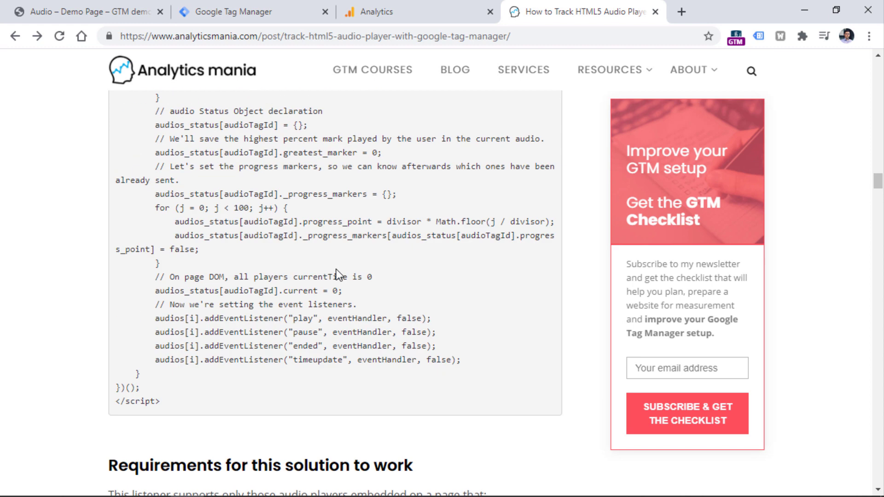
scroll(340, 271, down, 4)
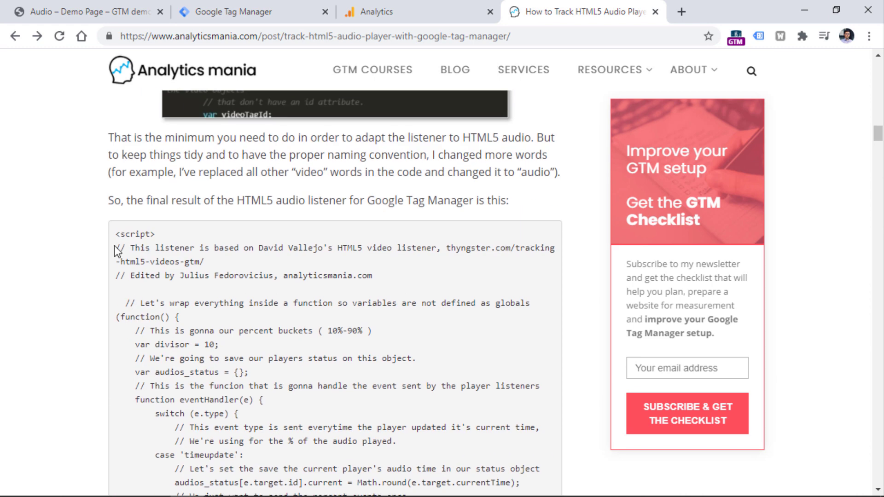
drag(115, 233, 172, 187)
scroll(186, 291, down, 11)
right_click(166, 128)
click(187, 142)
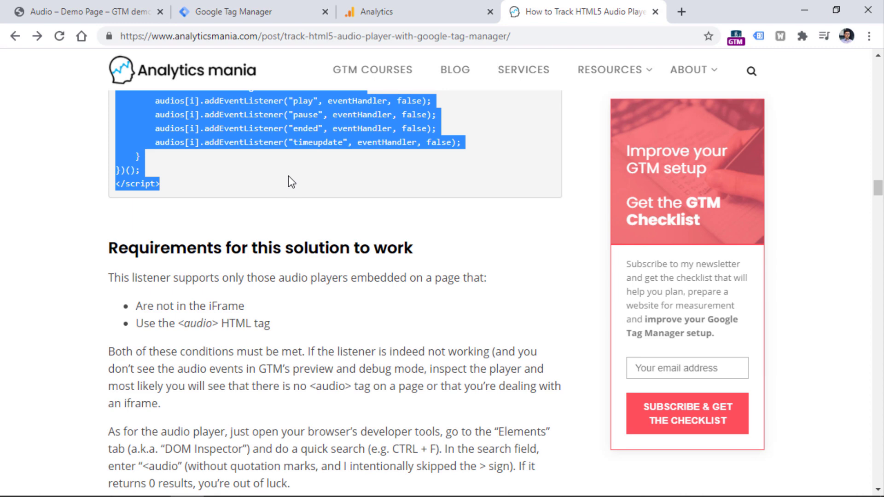
Step: Discard the unfinished Untitled Trigger in Tag Manager
click(259, 14)
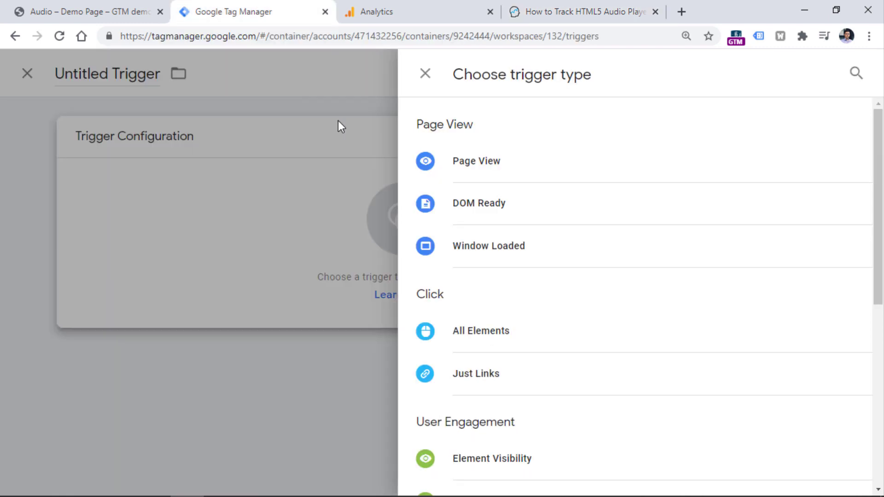
click(421, 87)
click(105, 73)
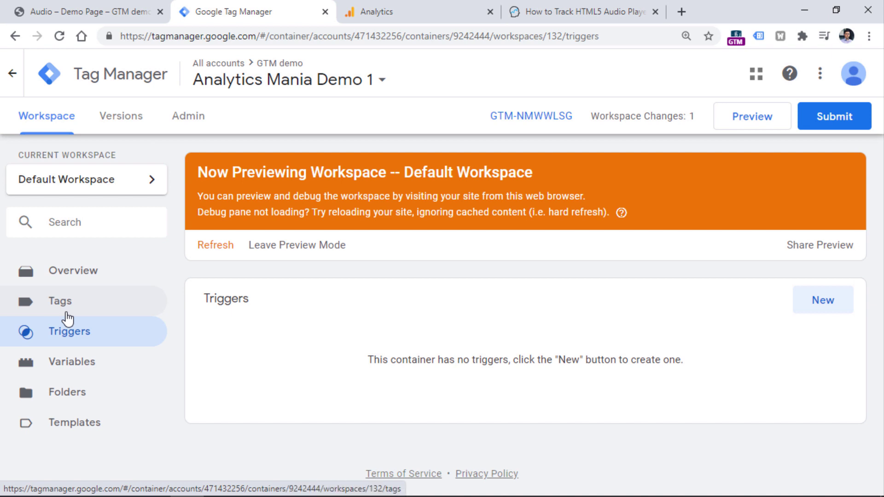
Step: Create a new Custom HTML tag containing the pasted 100-line audio listener script
click(69, 305)
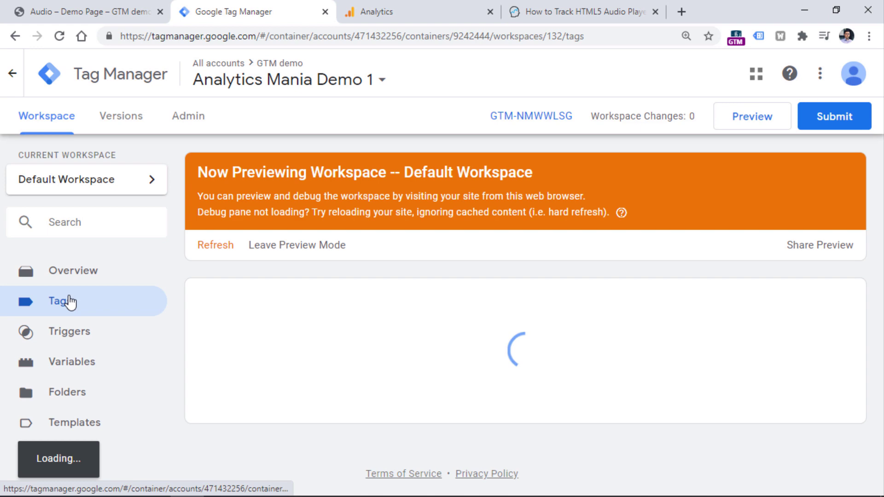
click(819, 302)
click(245, 196)
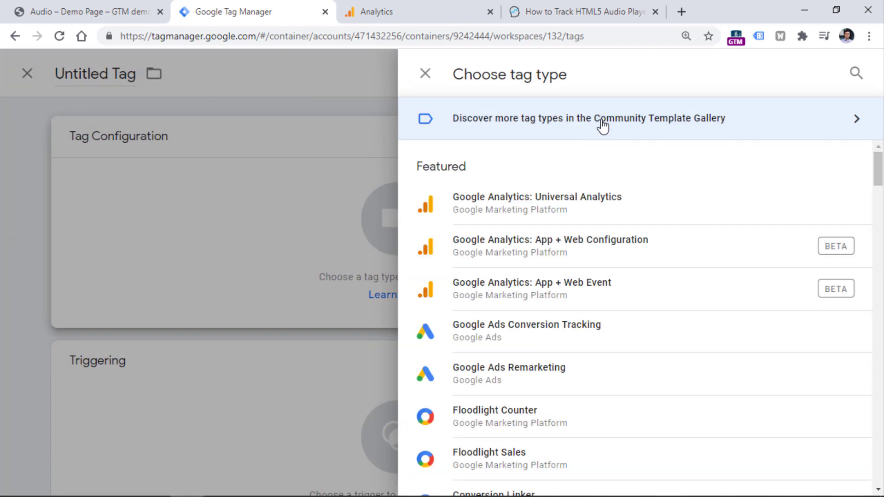
scroll(529, 332, down, 5)
click(488, 435)
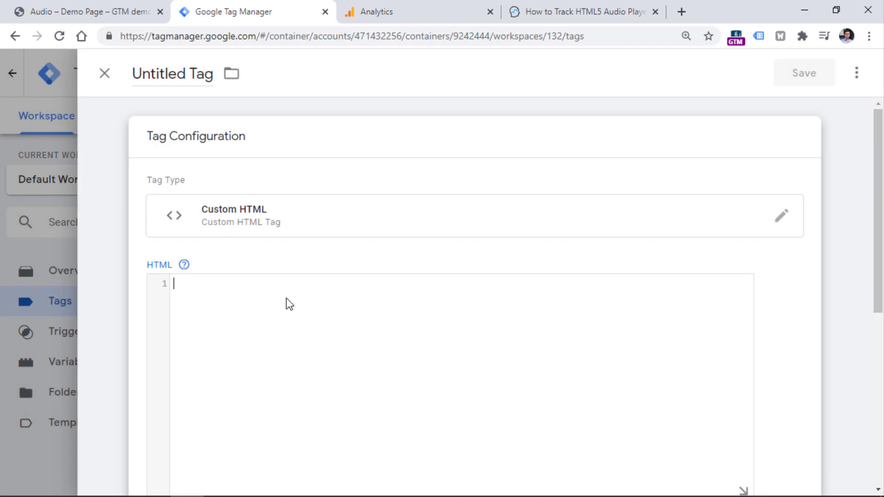
key(ctrl+v)
scroll(330, 197, down, 7)
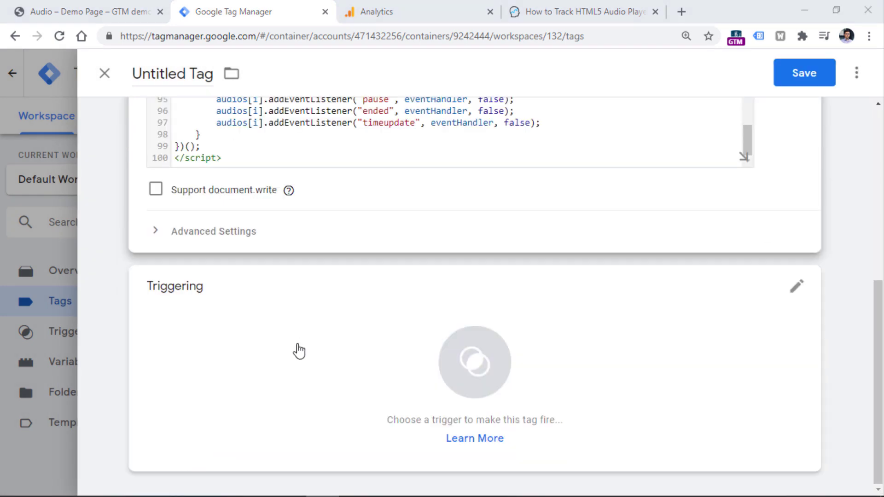
click(190, 284)
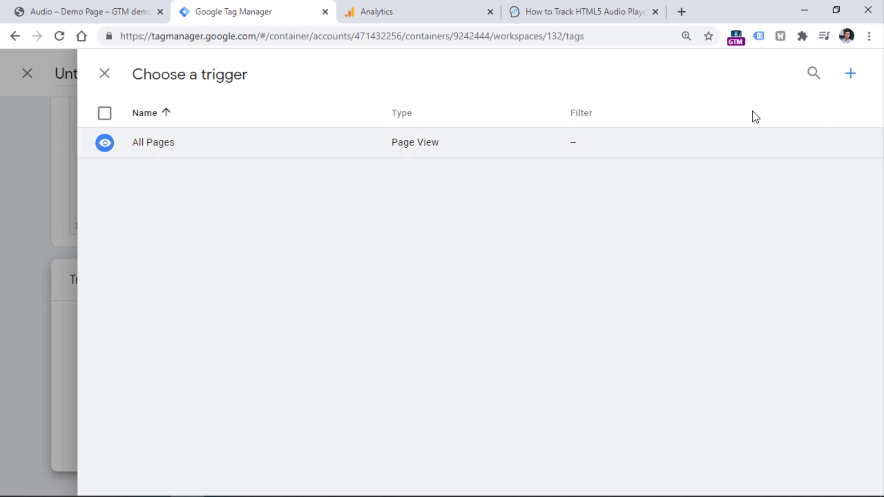
Step: Add a Page View – DOM Ready trigger on all DOM Ready events, named 'DOM Ready'
click(851, 74)
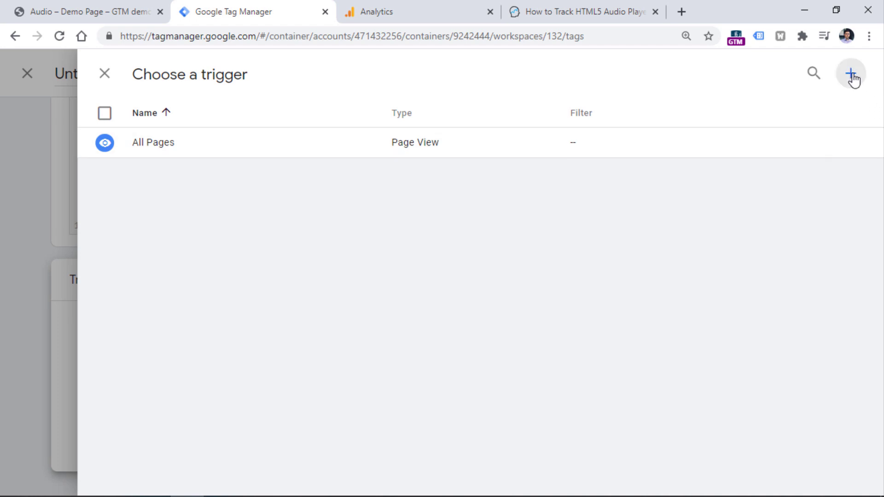
click(257, 200)
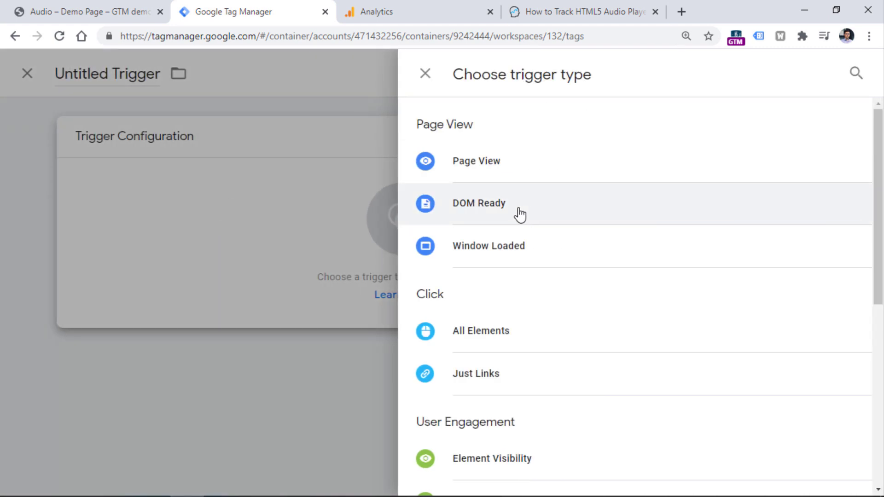
click(511, 212)
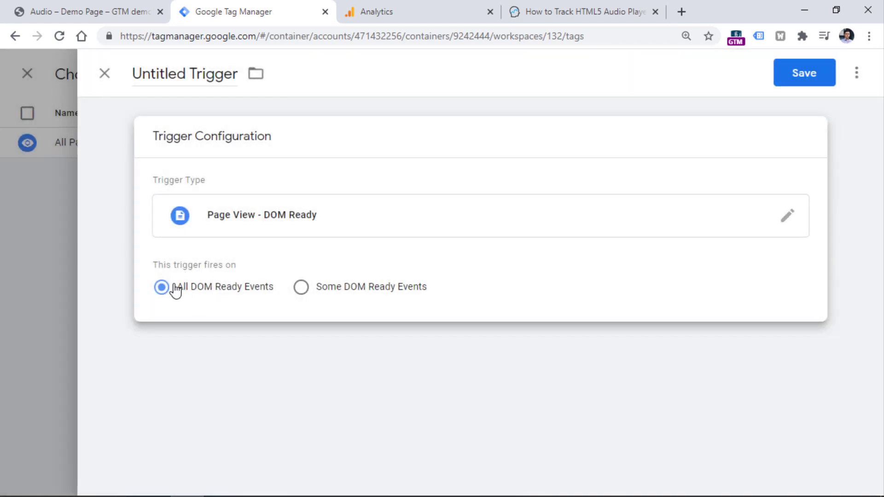
click(184, 75)
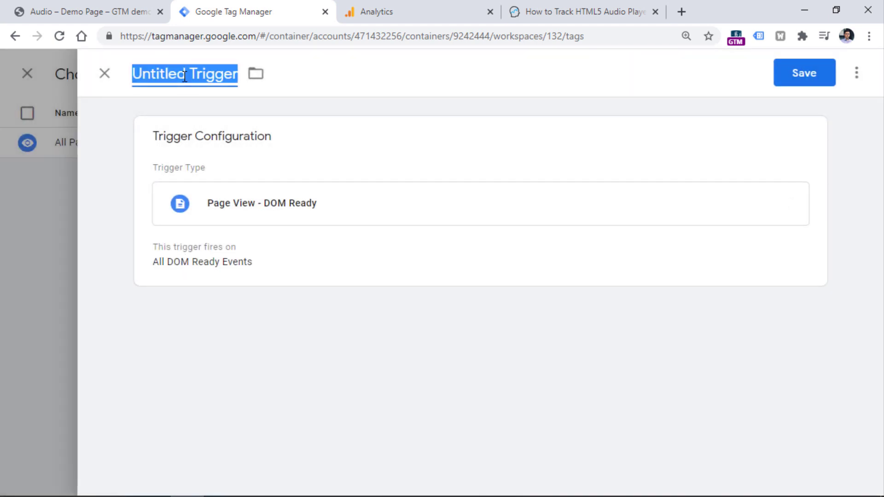
text(DOM )
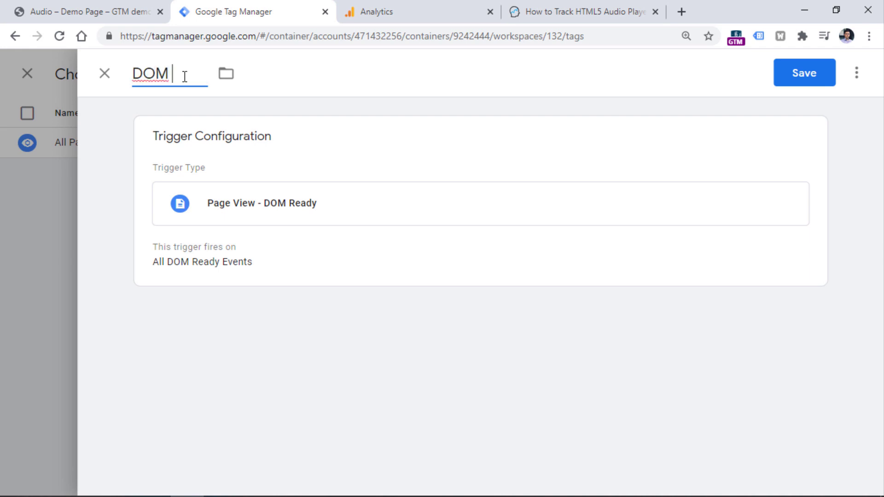
text(Ready)
Step: Save the DOM Ready trigger, then rename the tag 'cHTML - Audio listener' and save it
click(809, 82)
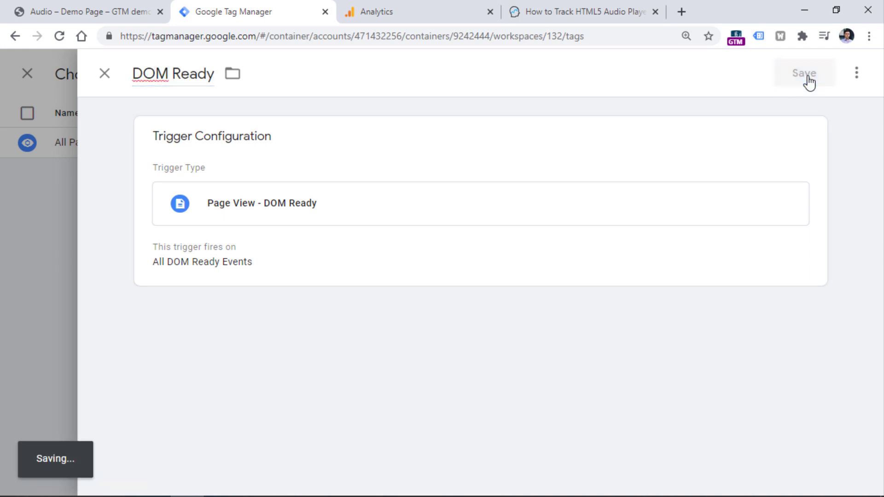
double_click(175, 73)
triple_click(175, 72)
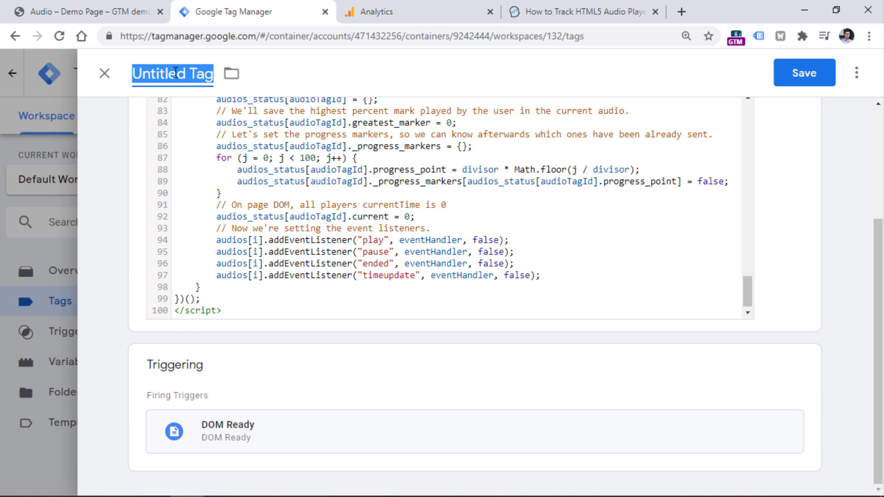
text(cHTML )
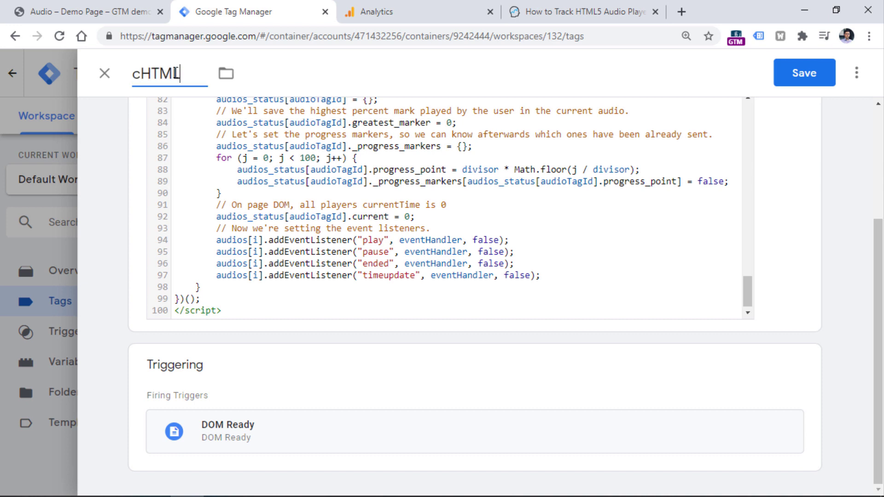
text(- Audio)
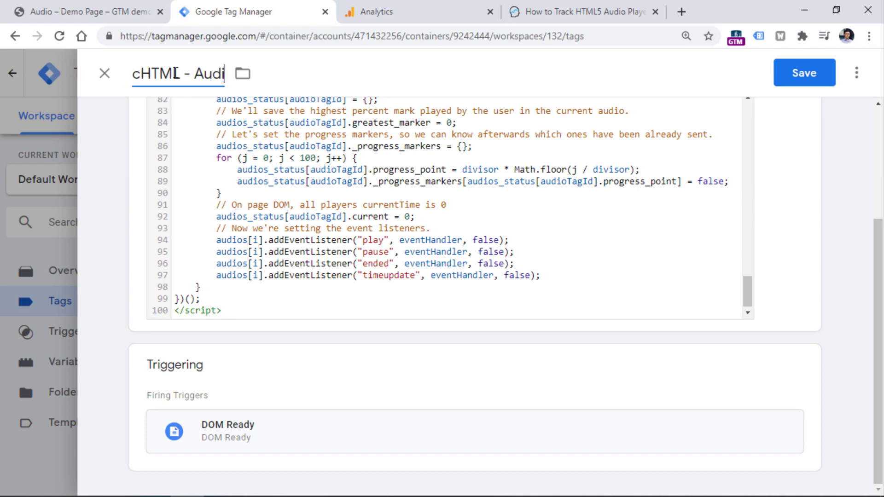
text( listener)
click(795, 74)
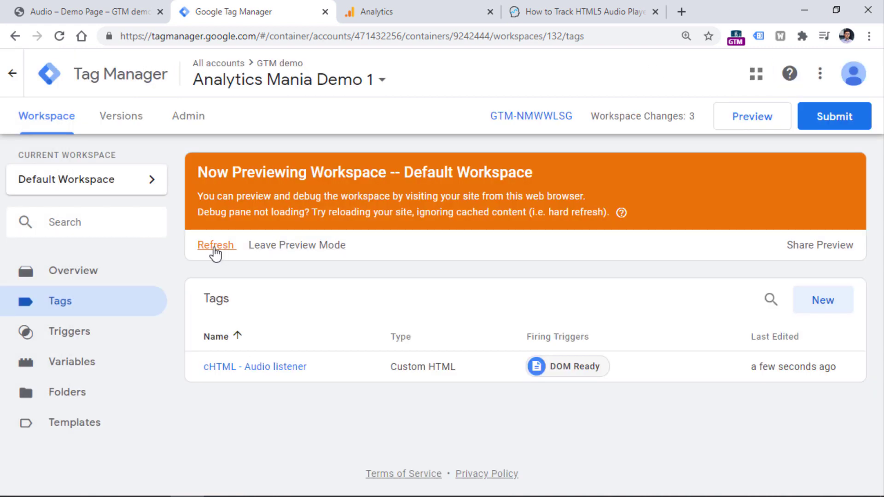
Step: Refresh the preview, reload the demo page, then play and pause the audio at low volume
click(217, 251)
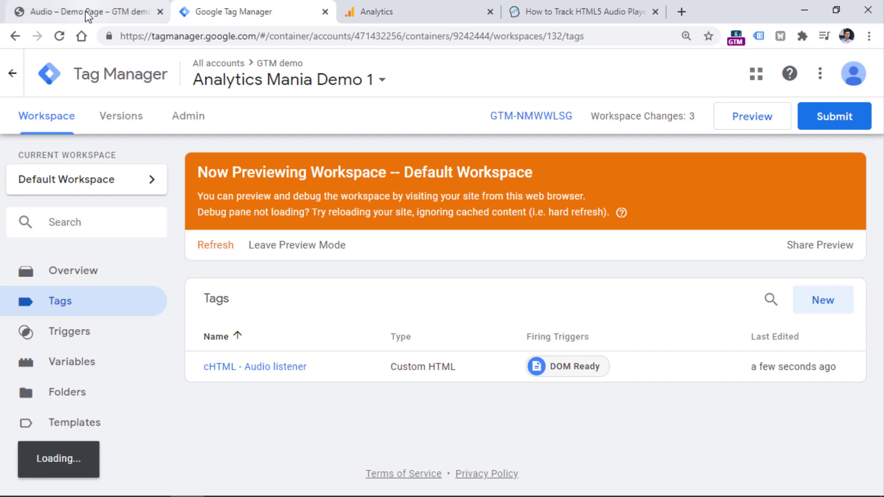
click(85, 11)
click(60, 36)
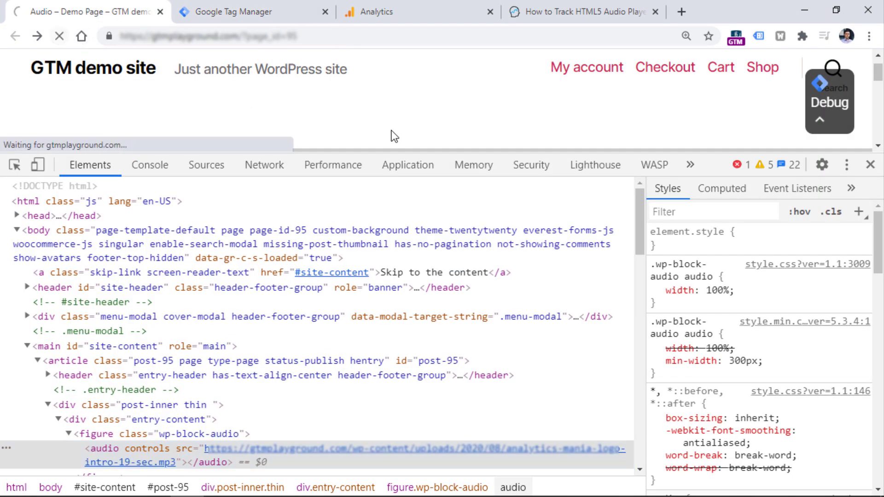
click(871, 164)
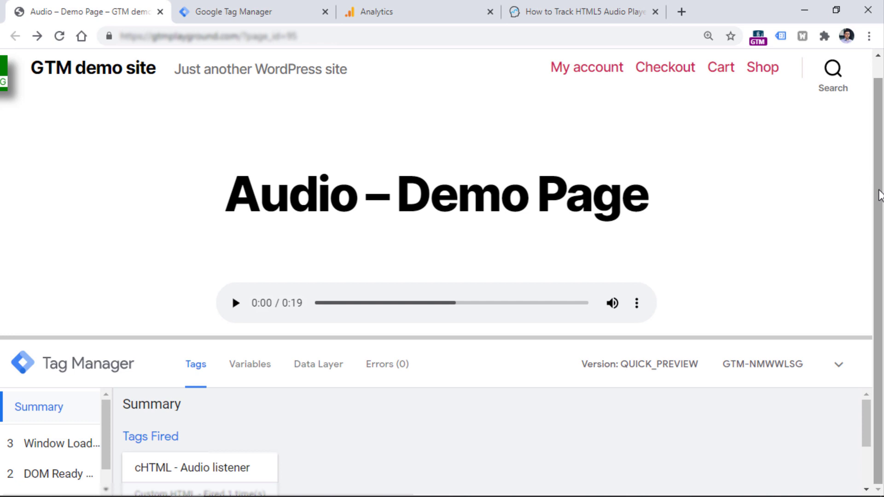
drag(577, 304, 568, 306)
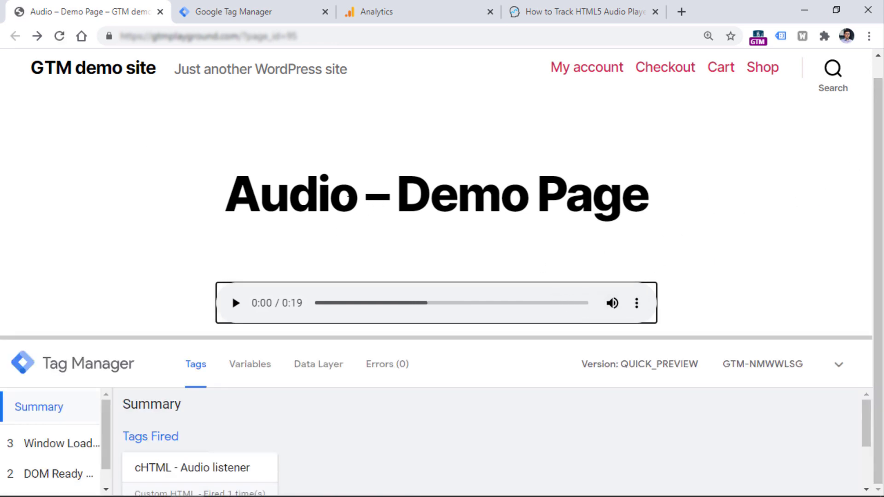
click(235, 303)
click(235, 303)
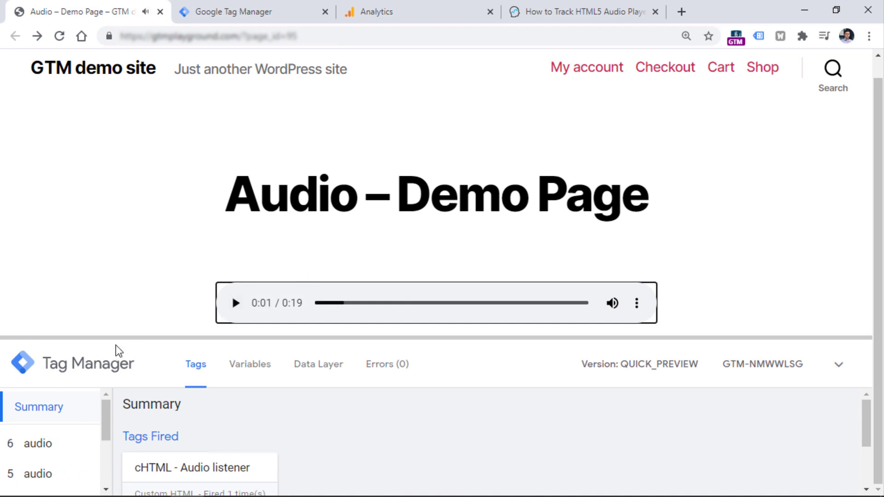
drag(114, 337, 114, 158)
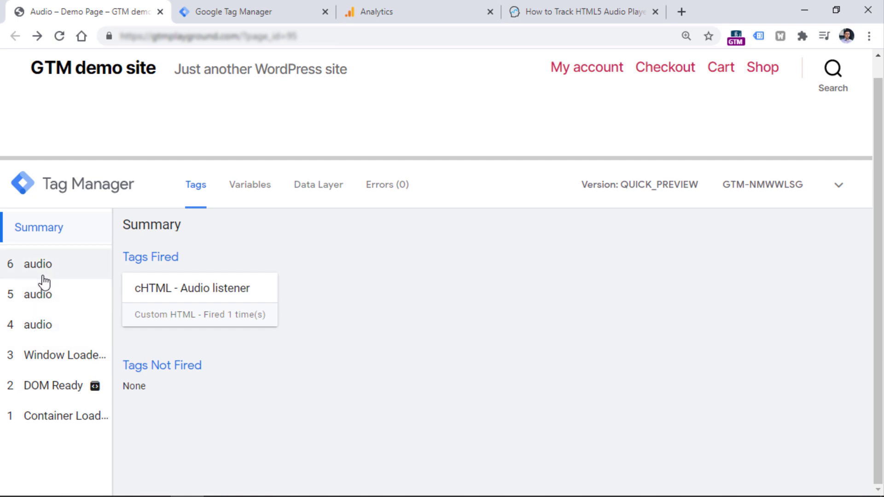
Step: Inspect audio event 4's data layer (mp3 file name, play action) and event 5's Progress %10 action
click(32, 323)
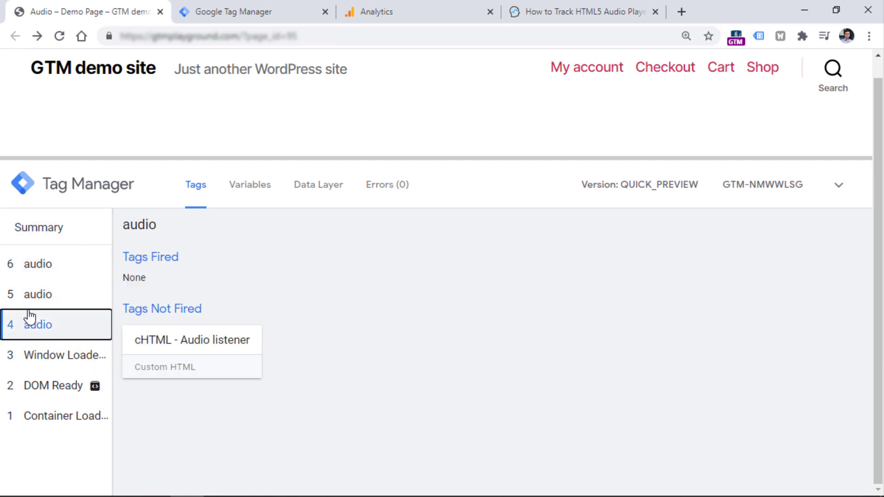
click(319, 192)
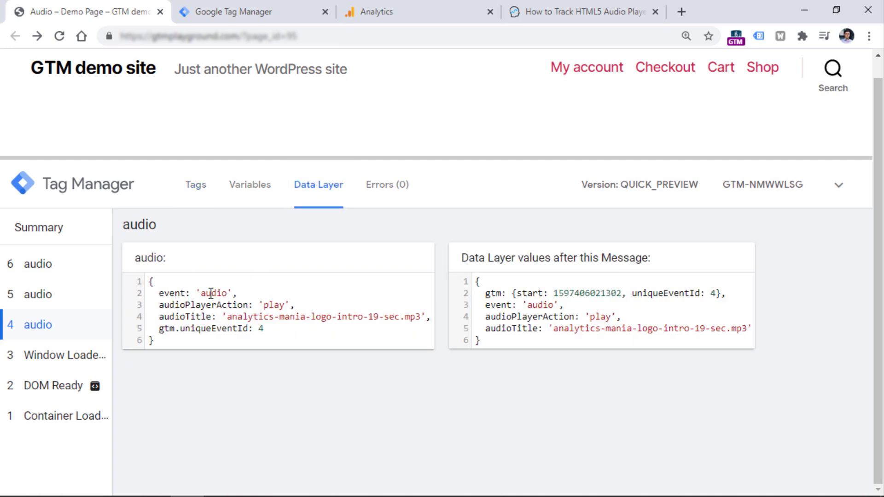
drag(227, 316, 421, 314)
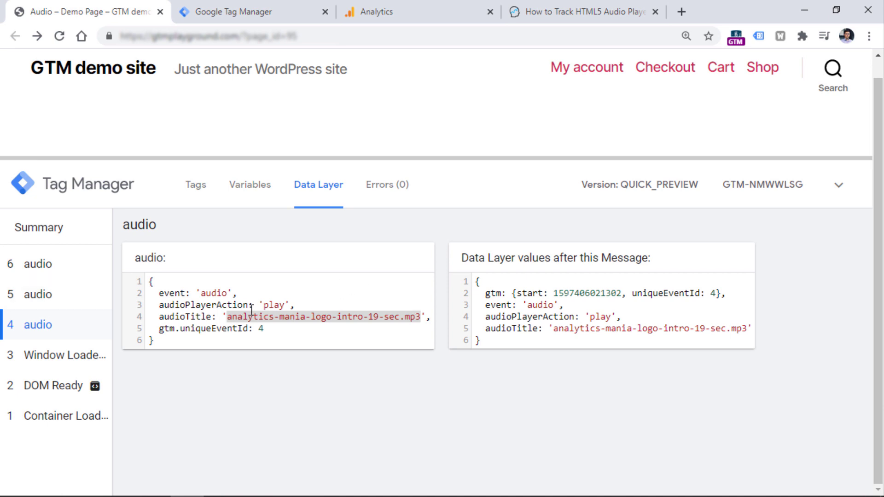
double_click(274, 306)
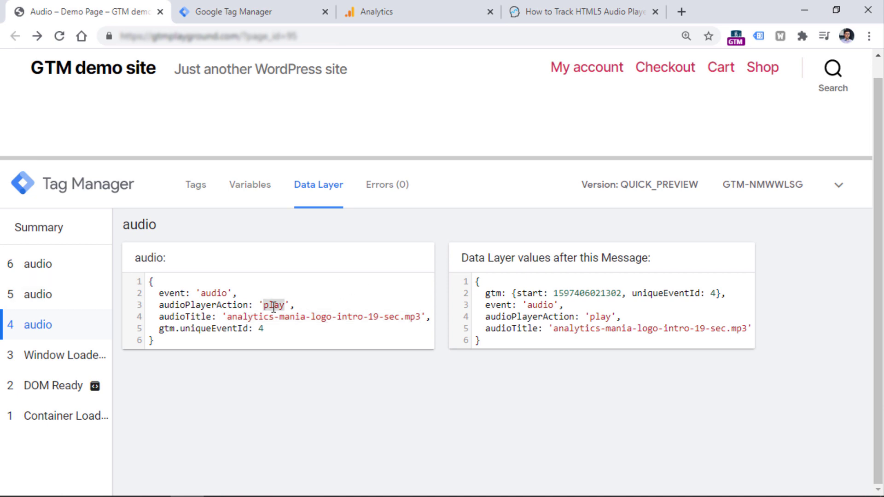
click(41, 297)
drag(263, 305, 328, 304)
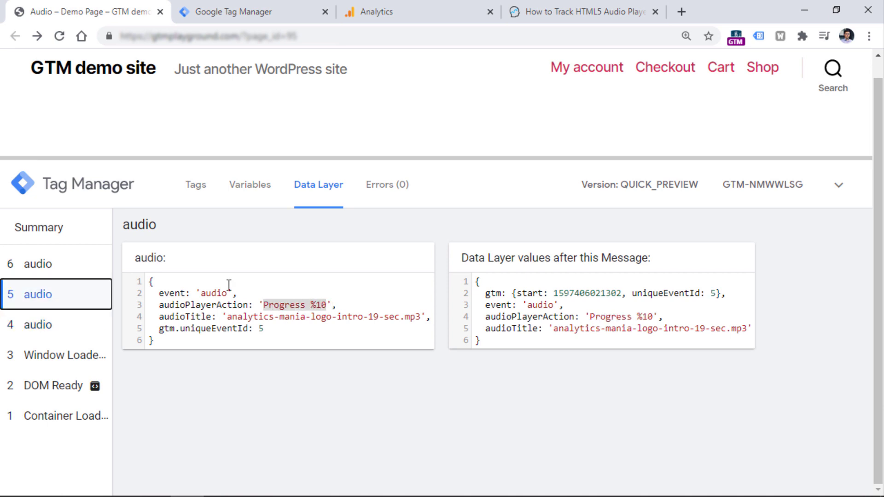
Step: Check audio event 6's variables and data layer, noting the audioPlayerAction and audioTitle keys
click(53, 271)
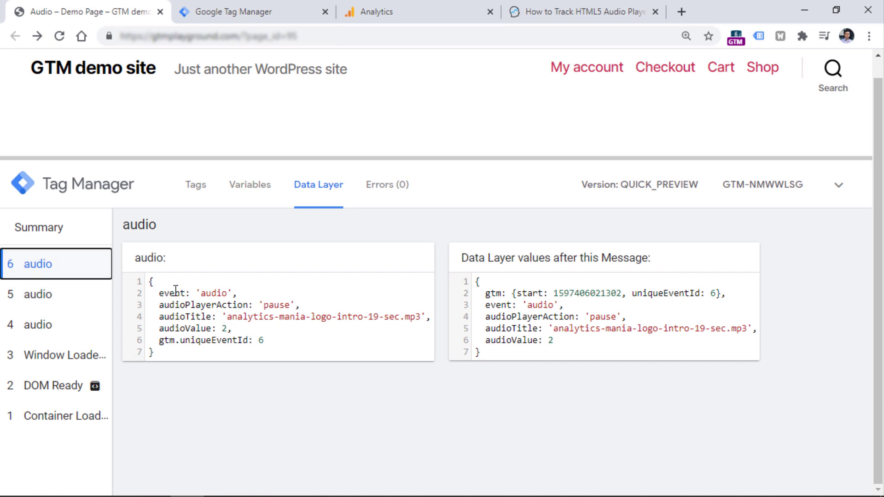
click(255, 201)
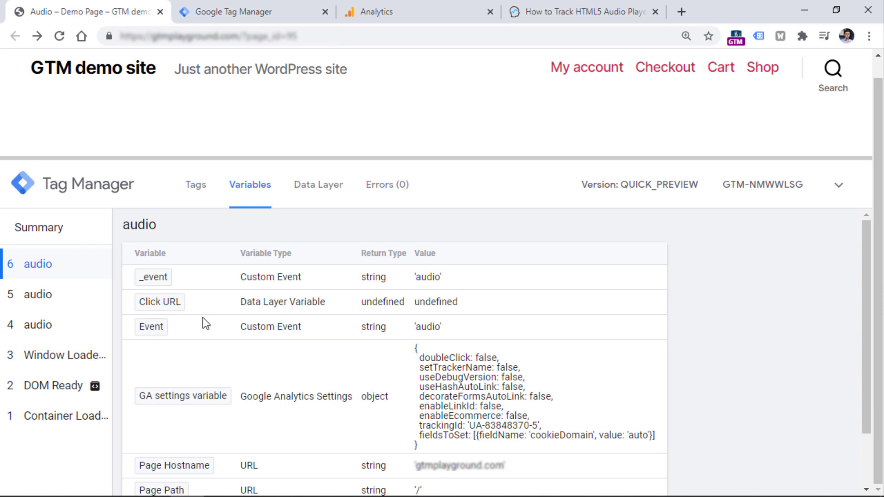
click(326, 186)
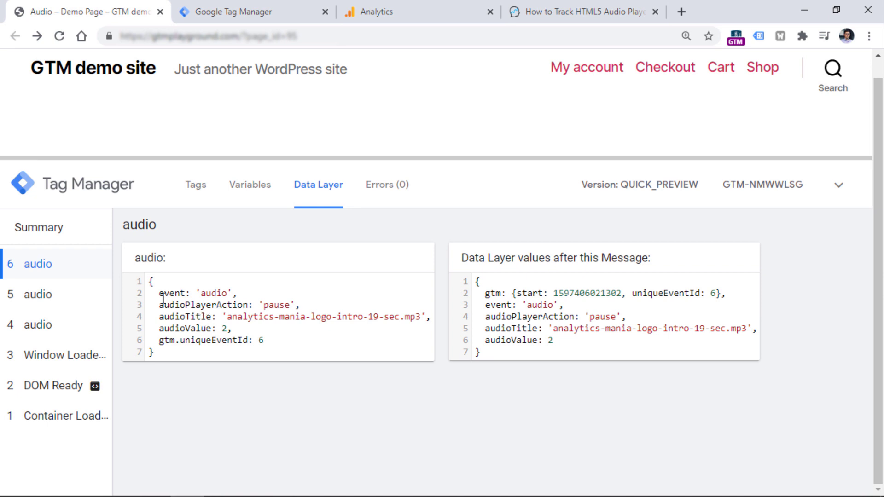
drag(159, 304, 242, 304)
double_click(185, 316)
key(ctrl+c)
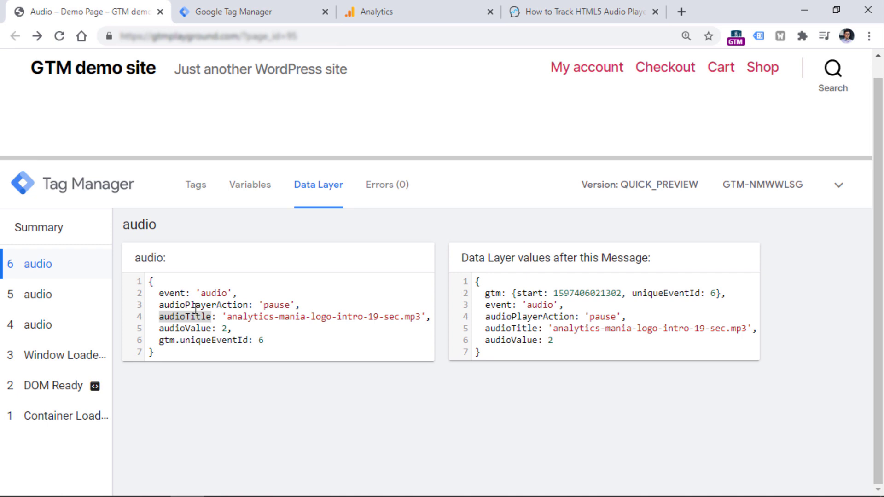
Step: Start a new user-defined variable of type Data Layer Variable
click(213, 13)
click(73, 362)
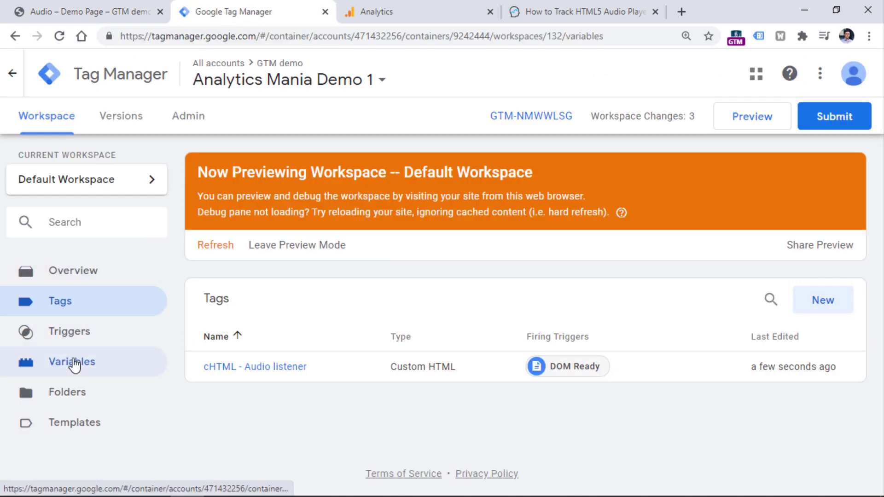
scroll(460, 322, down, 5)
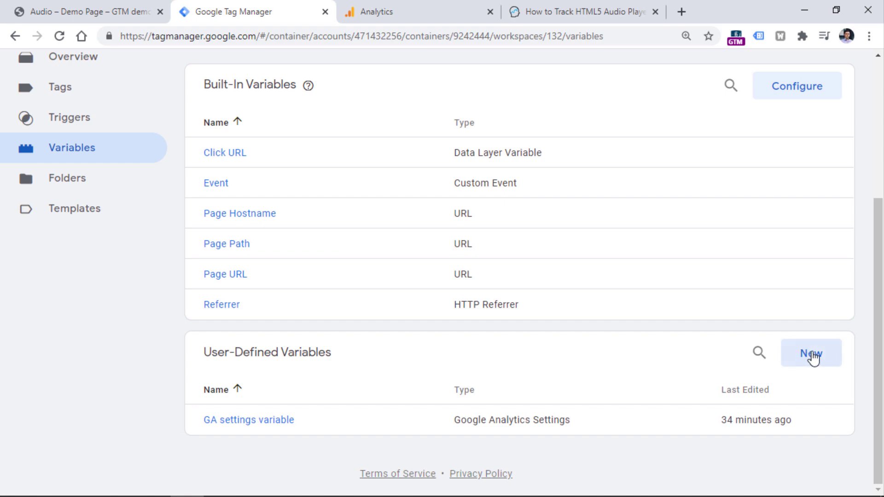
click(810, 355)
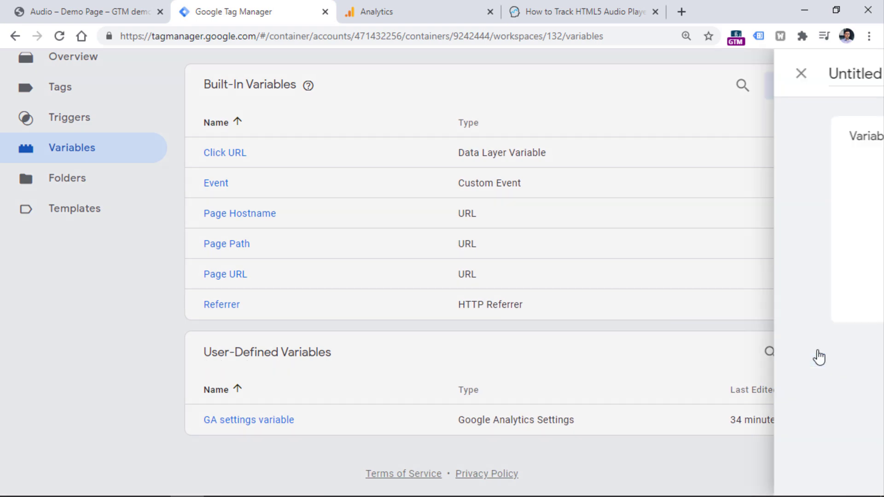
click(253, 206)
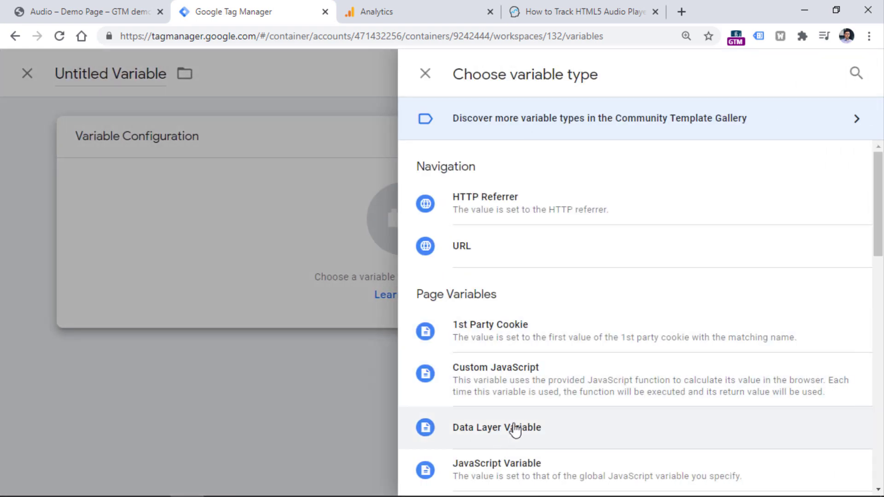
click(512, 426)
Step: Set the key to audioPlayerAction, title it 'dlv - audioPlayerAction', and save
click(240, 291)
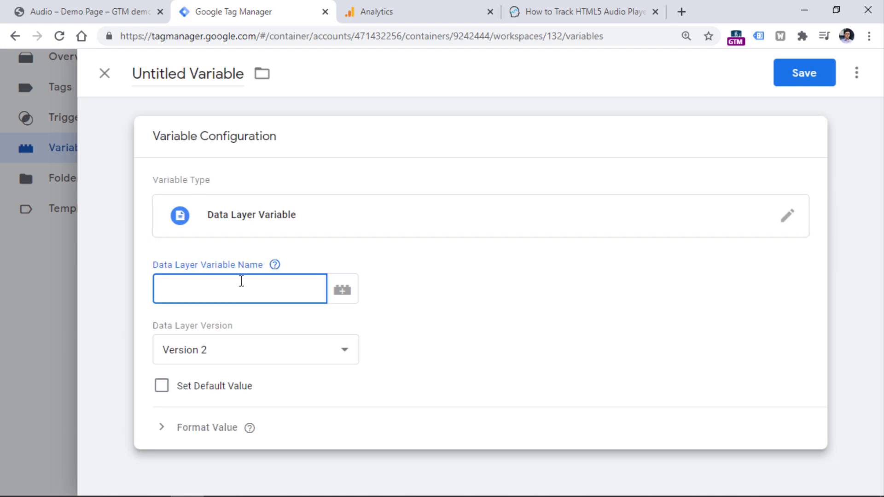
click(105, 10)
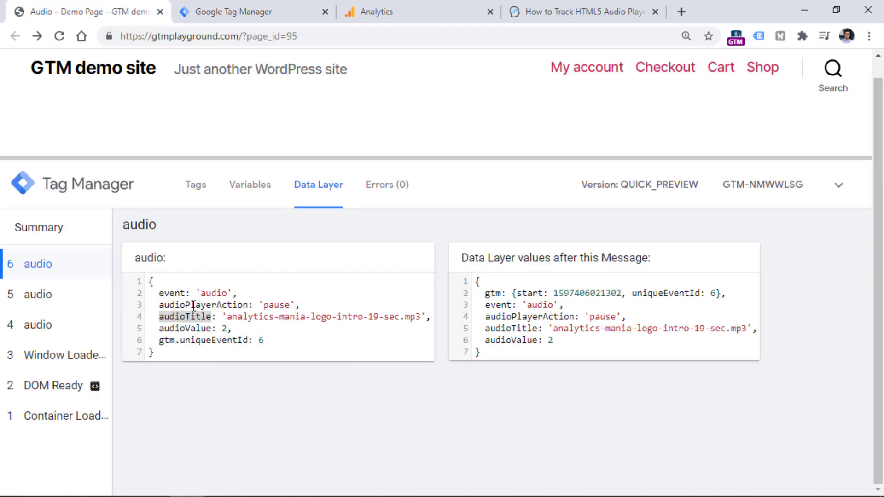
click(225, 17)
text(audio)
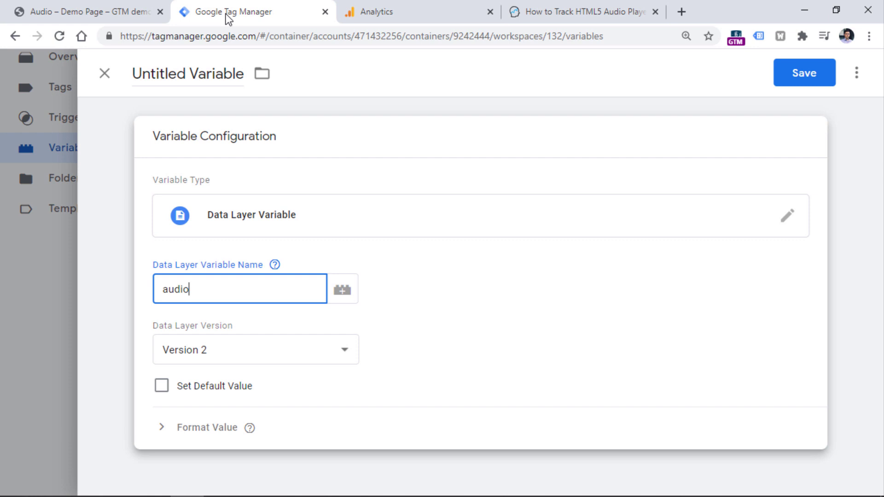
text(PlayerAction)
click(217, 69)
text(dlv -)
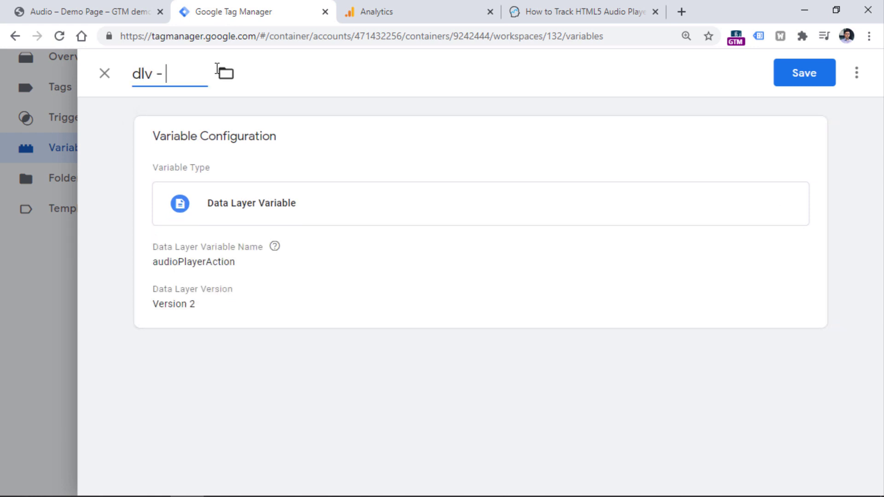
text(audioPlayerAction)
click(788, 79)
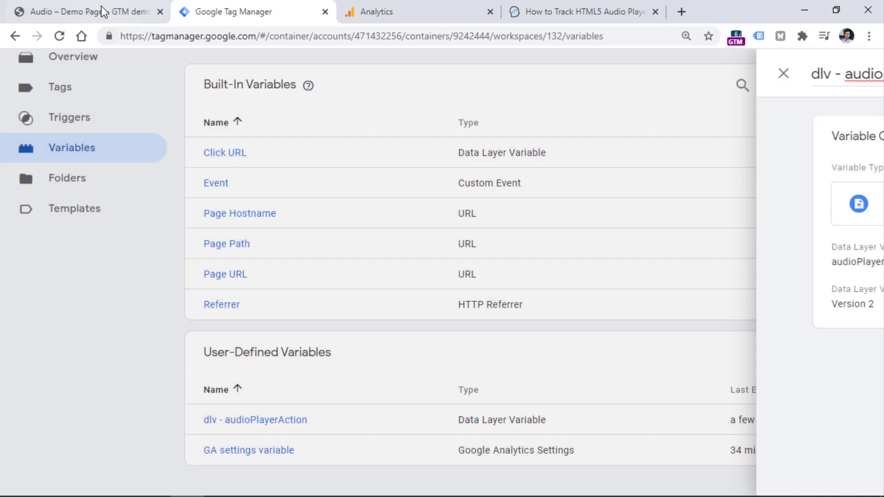
click(103, 12)
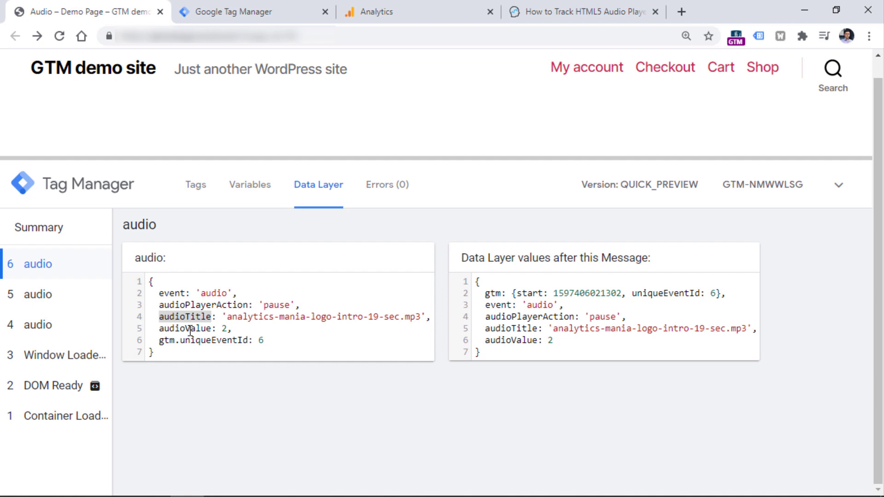
click(259, 11)
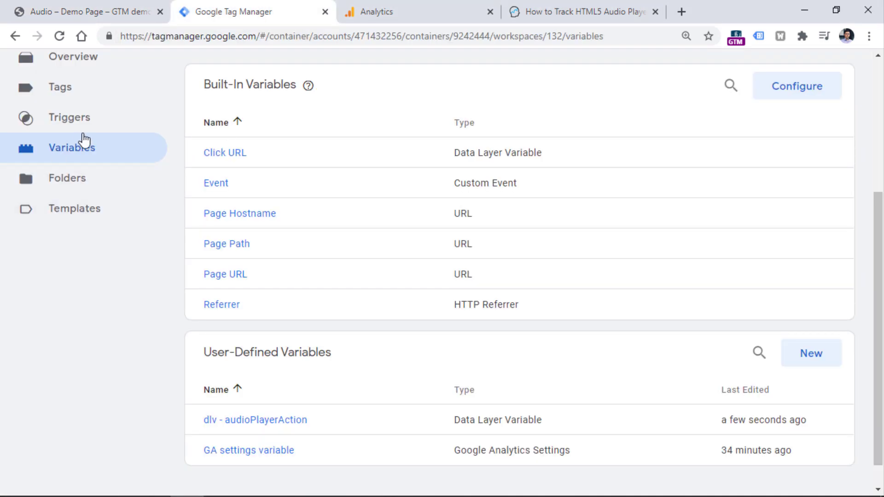
Step: Create a Data Layer Variable with key audioTitle, titled 'dlv - audioTitle', and save it
click(810, 355)
click(280, 190)
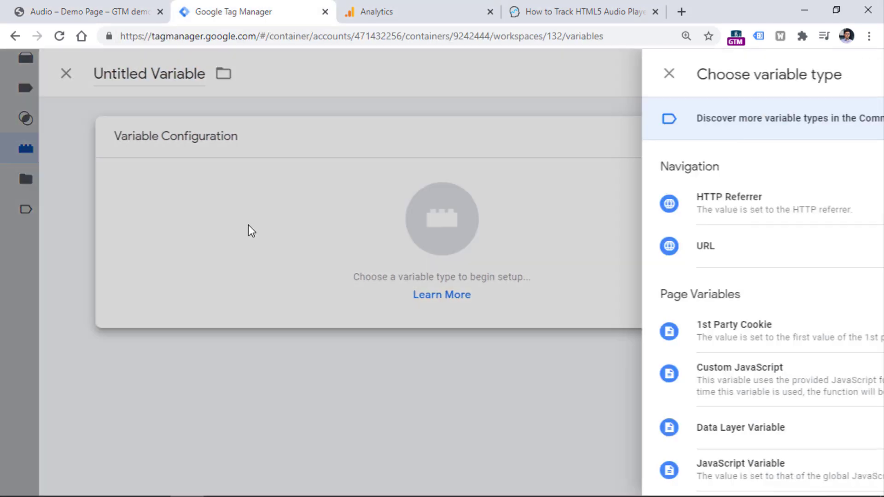
click(503, 444)
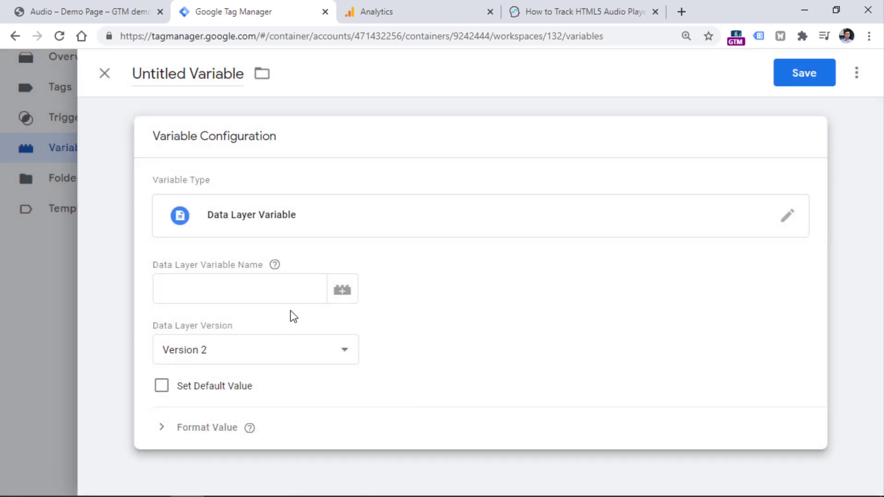
click(84, 6)
click(261, 6)
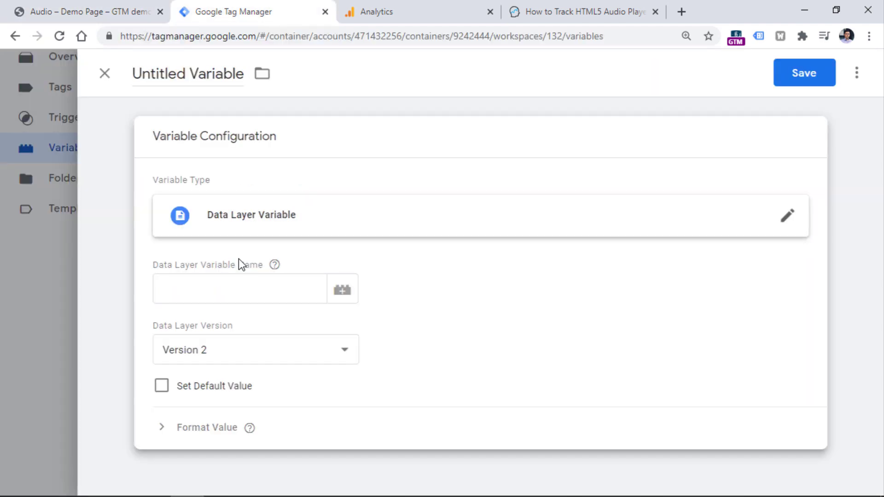
click(235, 282)
key(ctrl+v)
click(213, 75)
key(ctrl+a)
text(dlv - audioTitle)
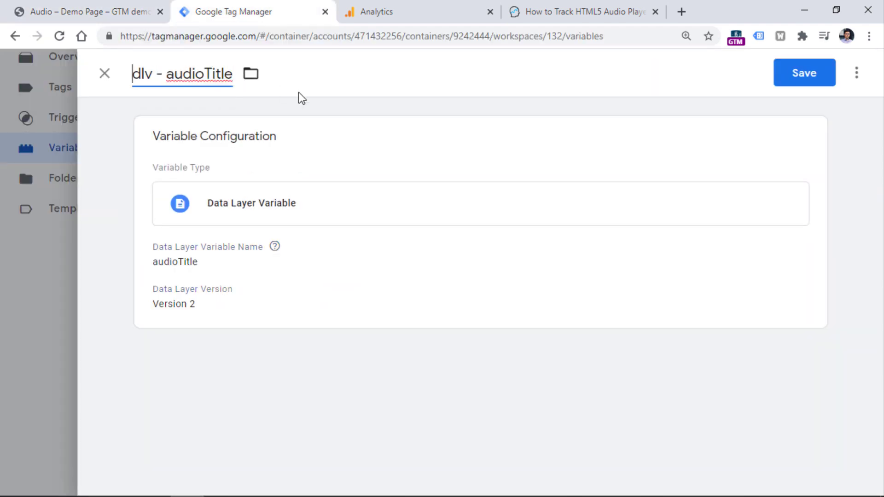
click(796, 74)
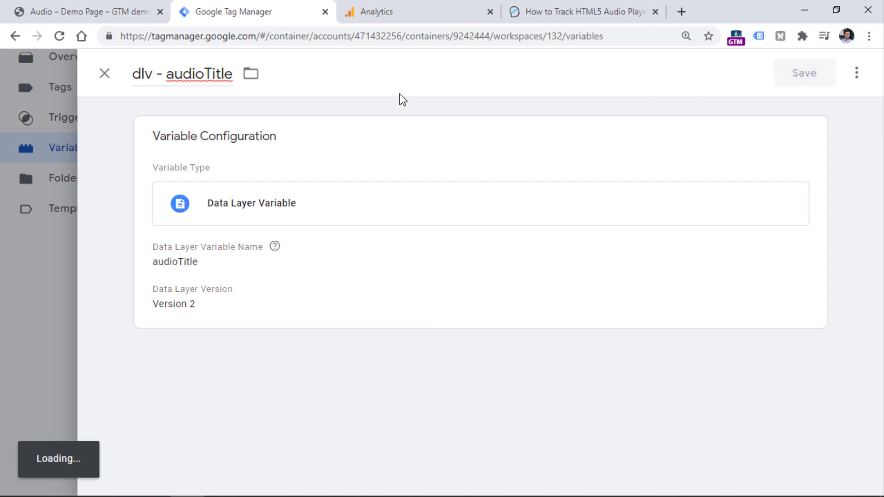
scroll(212, 198, up, 5)
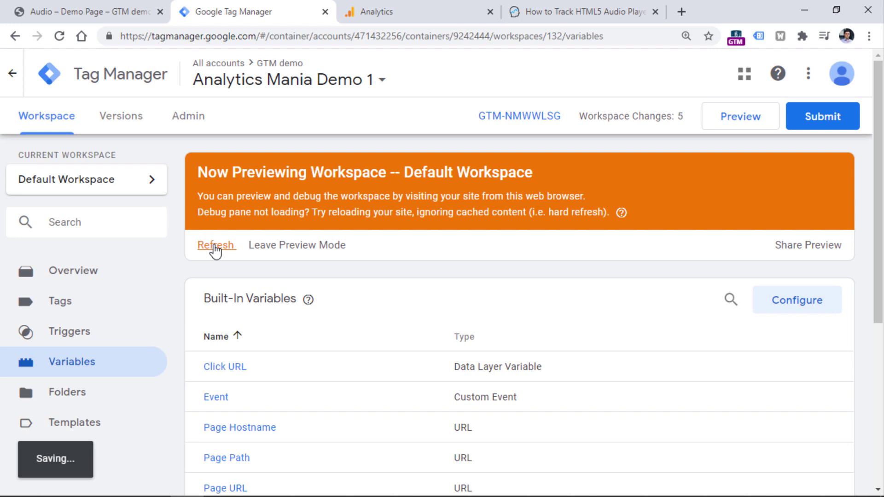
Step: Refresh the preview, reload the demo page, and play then pause the audio at low volume
click(215, 245)
click(94, 9)
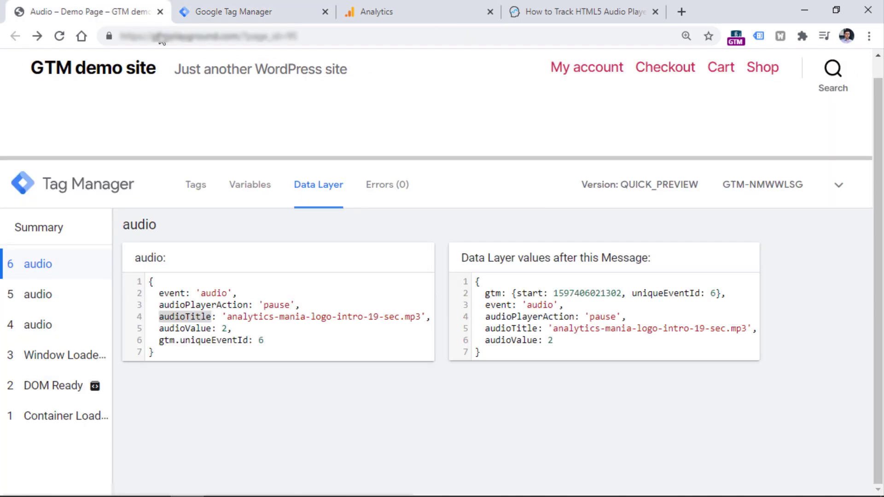
click(59, 37)
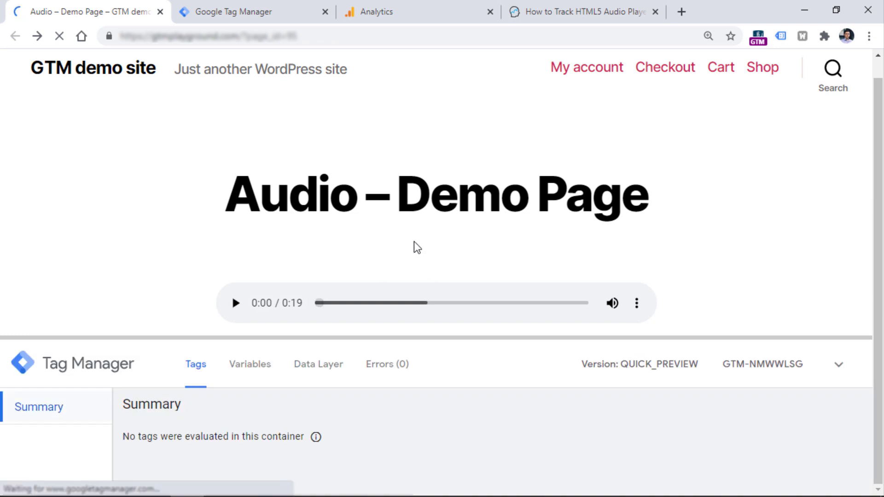
mouse_move(616, 307)
click(571, 304)
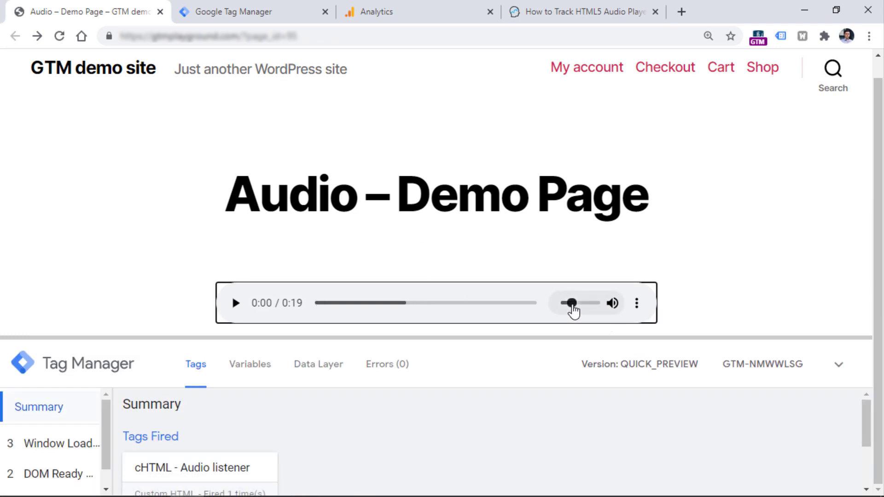
click(235, 305)
click(236, 305)
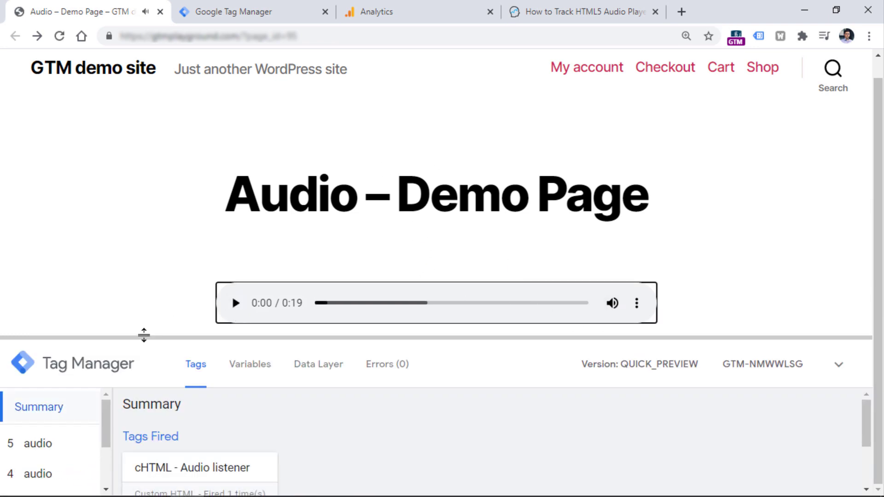
Step: Review the 4 audio event's variables and its data layer message with event: 'audio'
drag(144, 337, 144, 173)
click(51, 317)
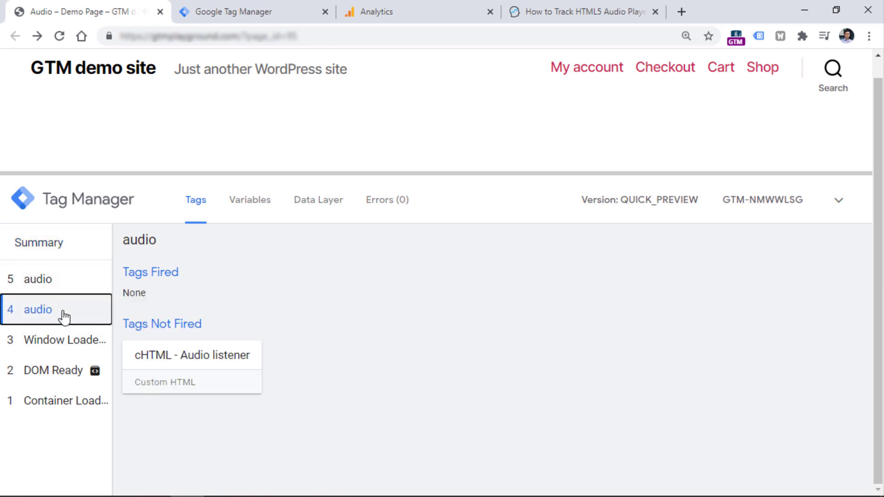
click(249, 203)
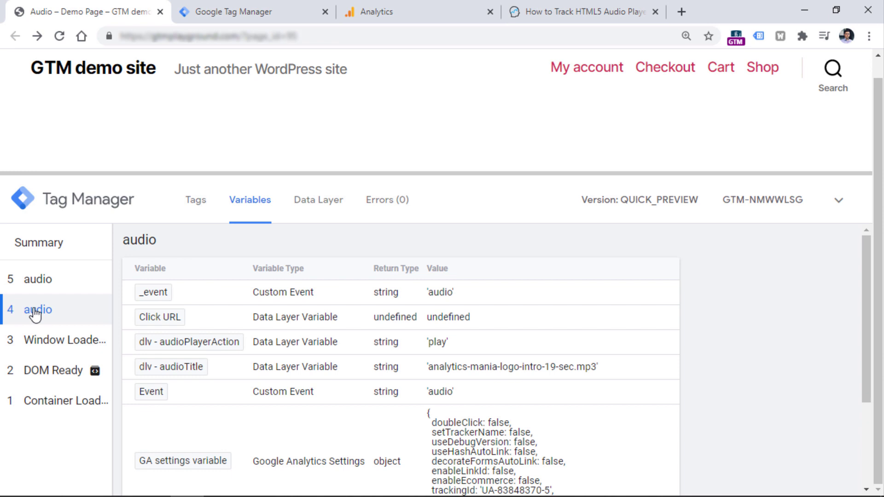
click(310, 204)
drag(159, 308, 233, 309)
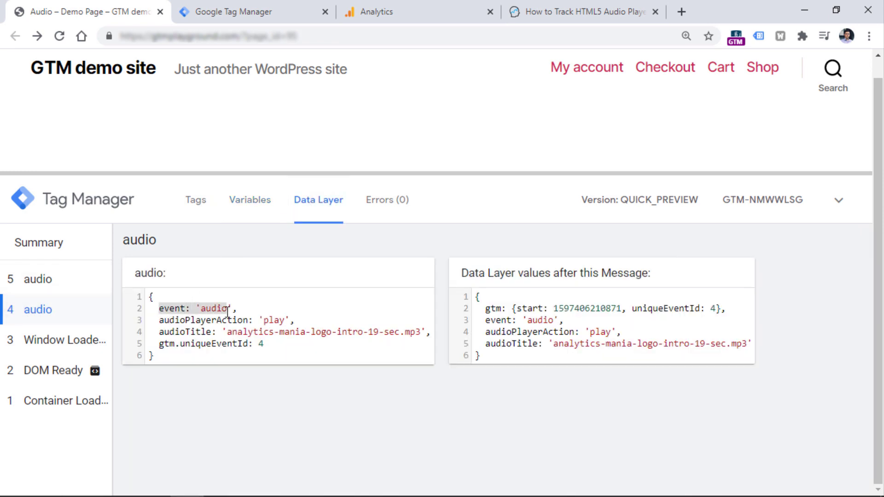
click(232, 311)
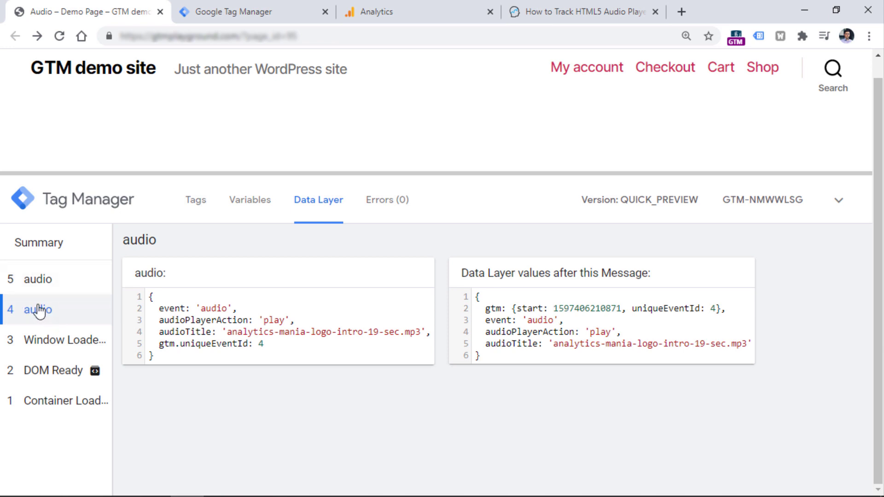
click(265, 10)
Step: Add a Custom Event trigger for event name 'audio', titled 'Custom - audio', and save it
click(72, 352)
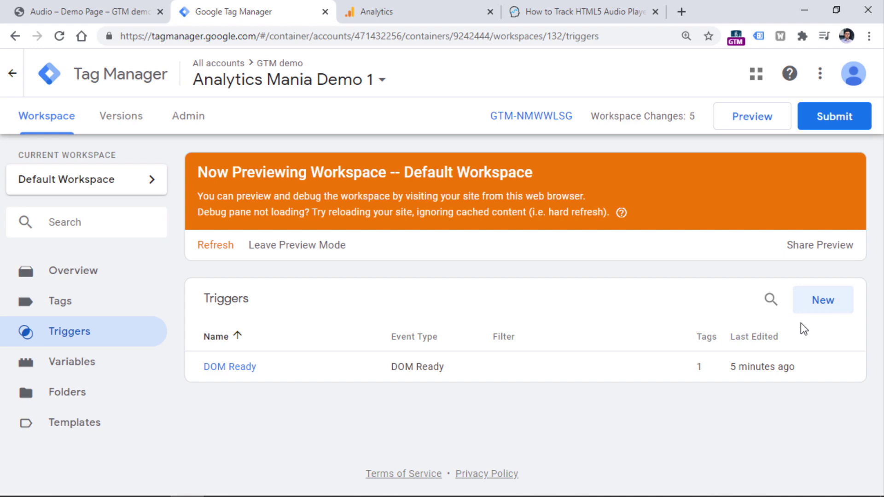
click(816, 300)
click(262, 195)
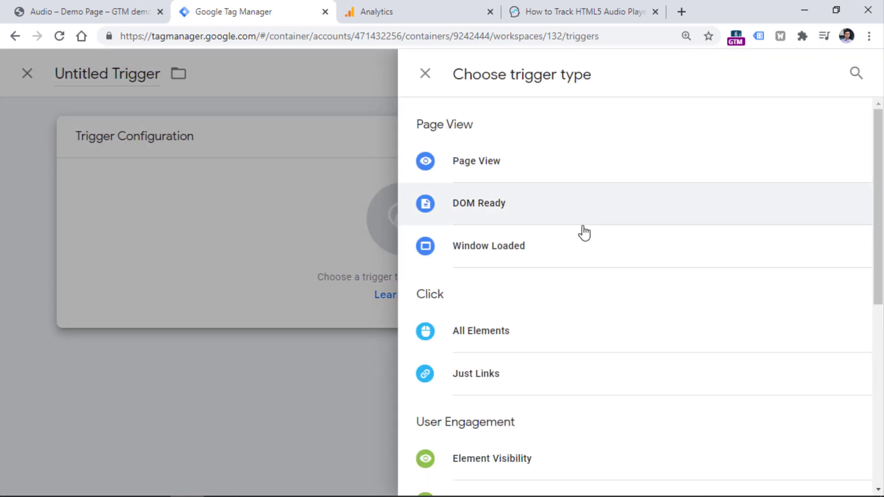
scroll(580, 221, down, 5)
click(500, 442)
click(258, 295)
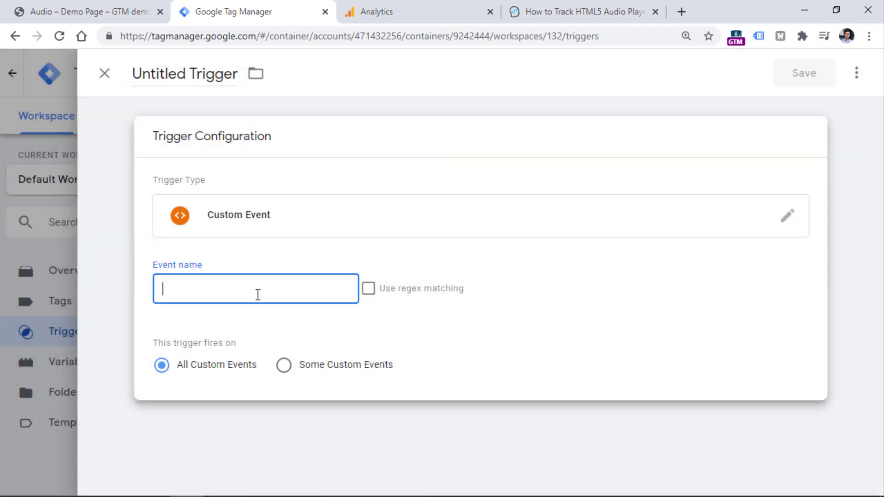
text(audio)
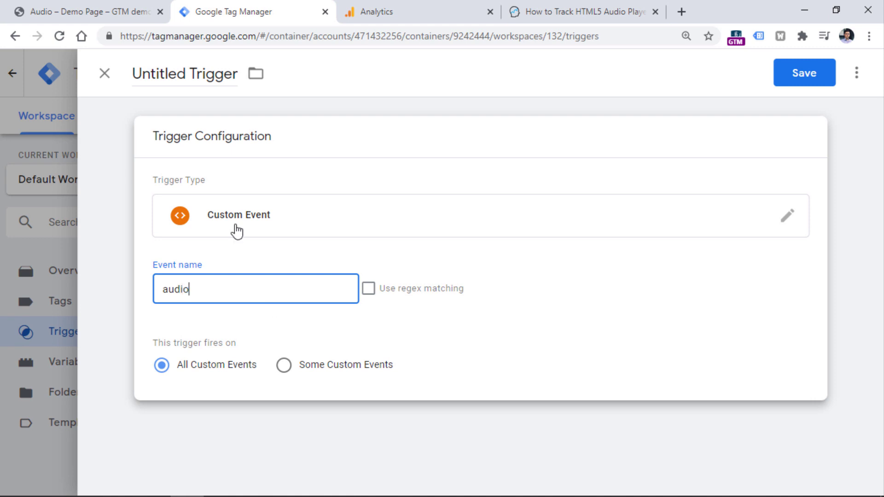
click(221, 74)
text(Custom - audio)
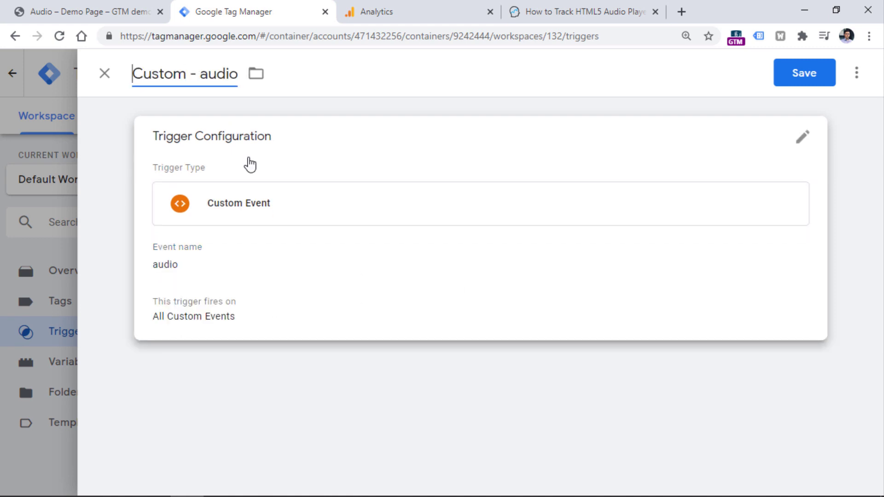
click(810, 77)
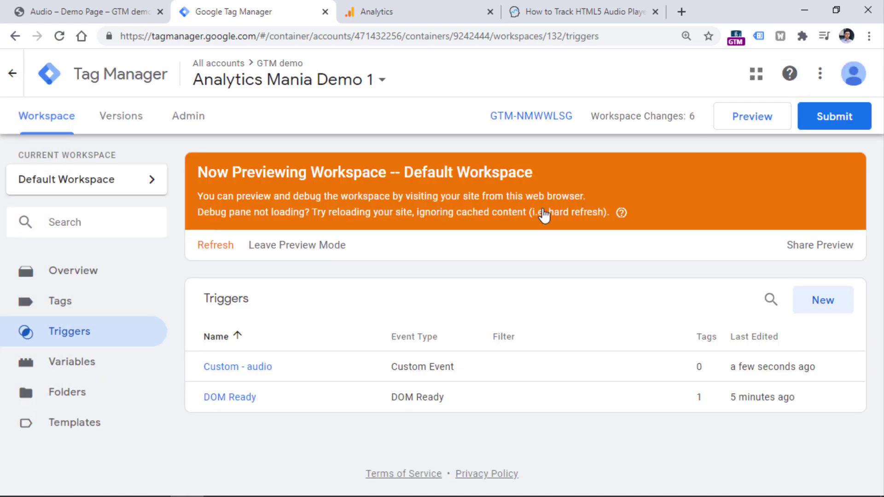
Step: Start a new Universal Analytics tag with track type Event
click(64, 16)
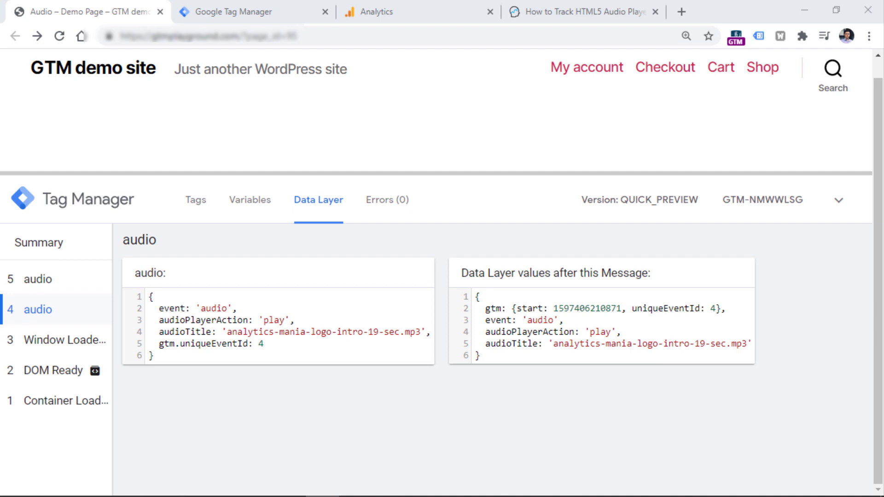
click(271, 12)
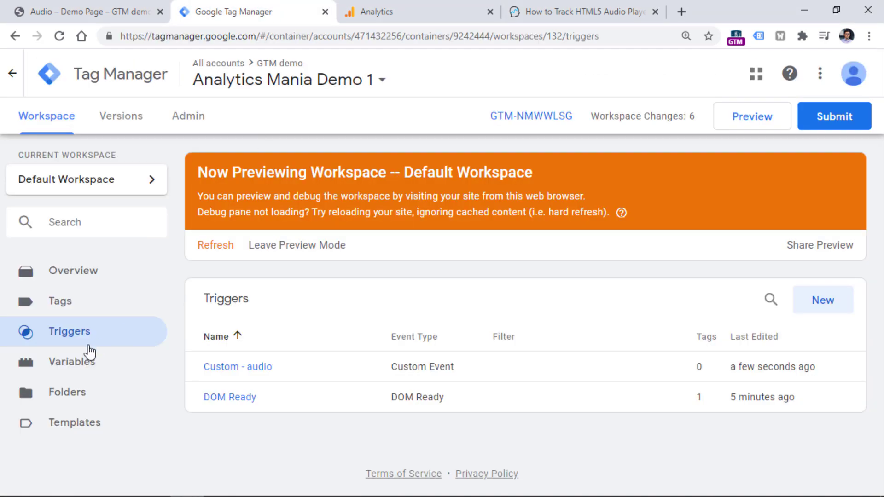
click(56, 304)
click(824, 299)
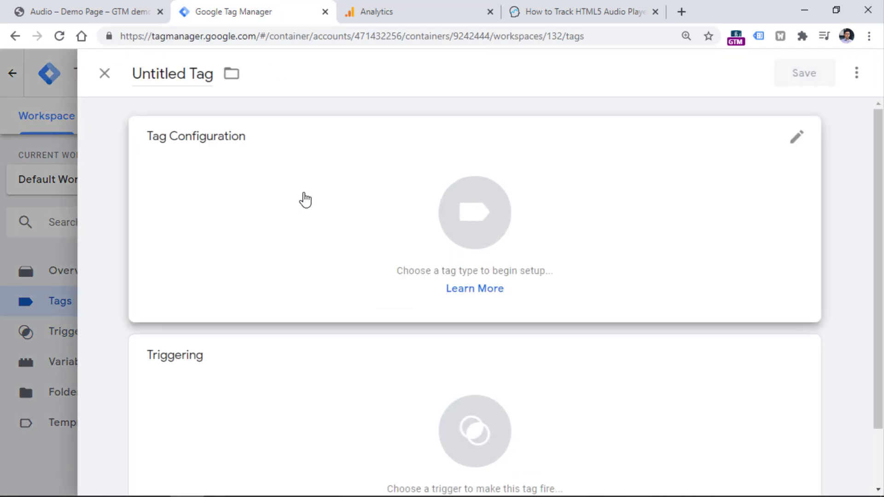
click(300, 198)
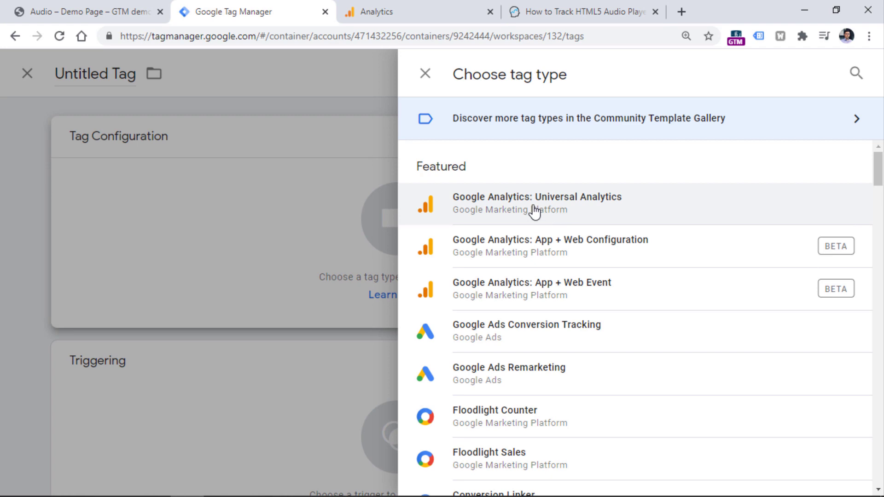
click(537, 213)
click(252, 295)
click(179, 325)
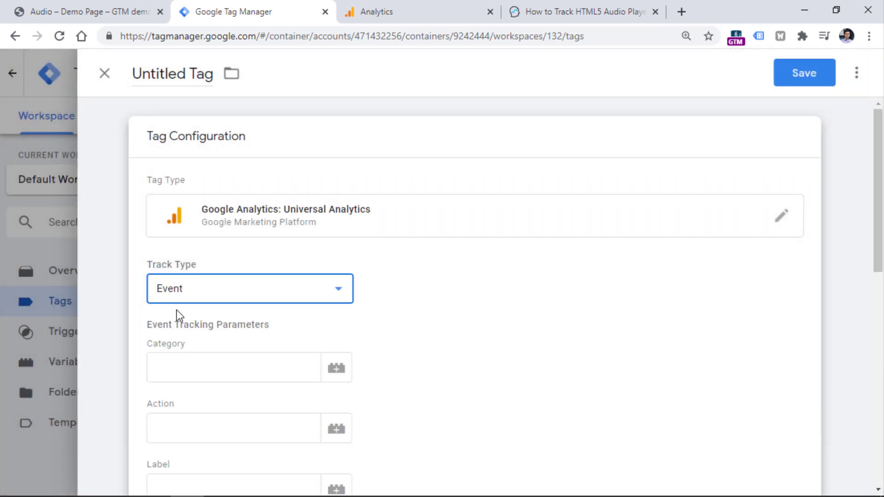
Step: Set Category to 'audio', check the debug pane's variable names, and bring up Action's variable list
click(228, 369)
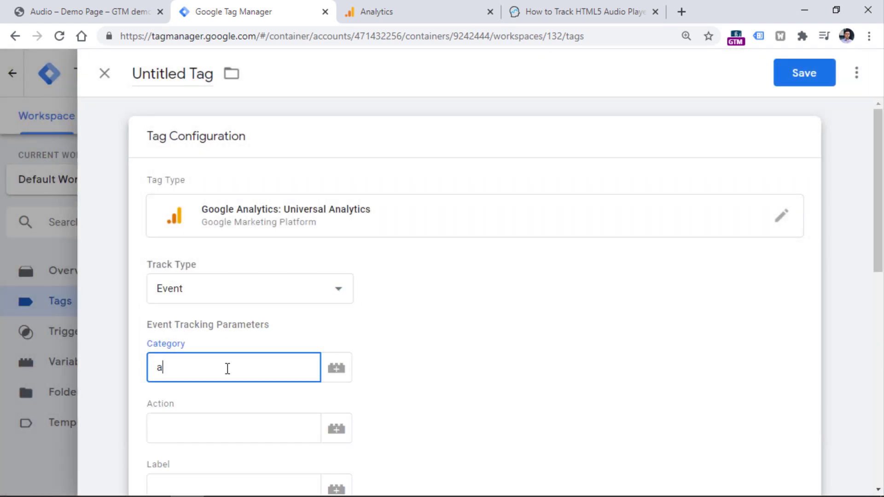
text(audio)
scroll(306, 298, down, 5)
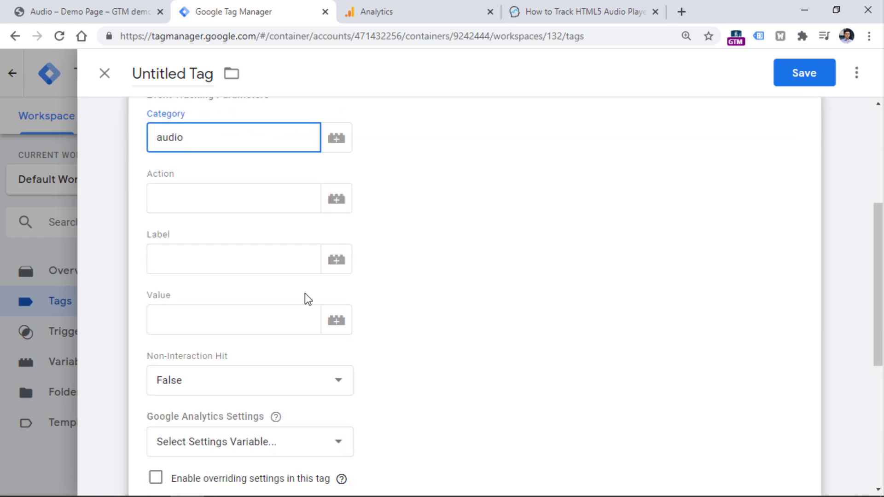
click(242, 186)
click(114, 11)
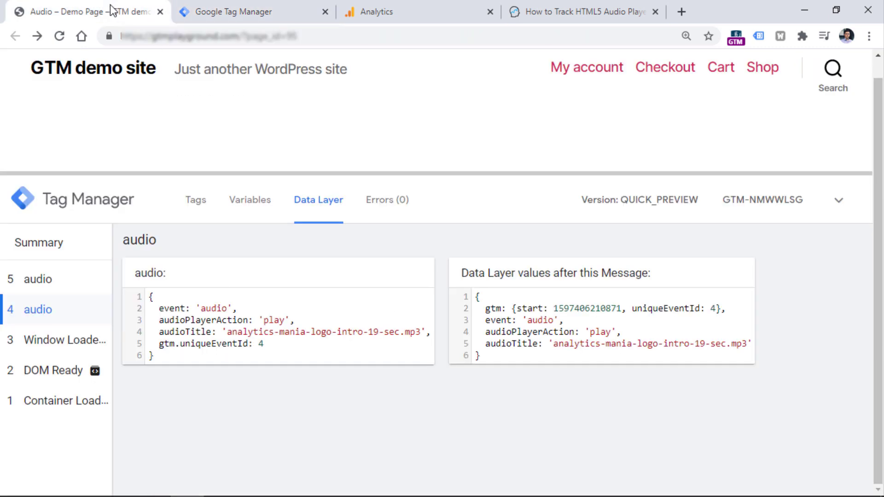
click(257, 201)
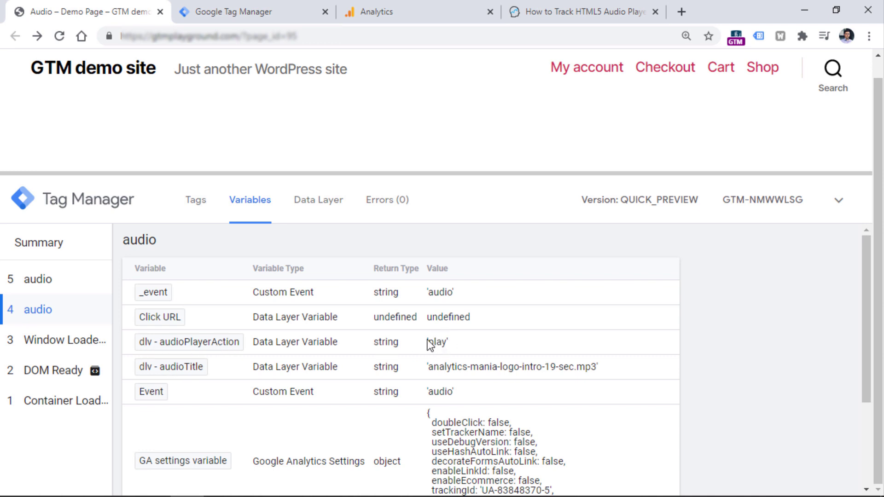
click(257, 18)
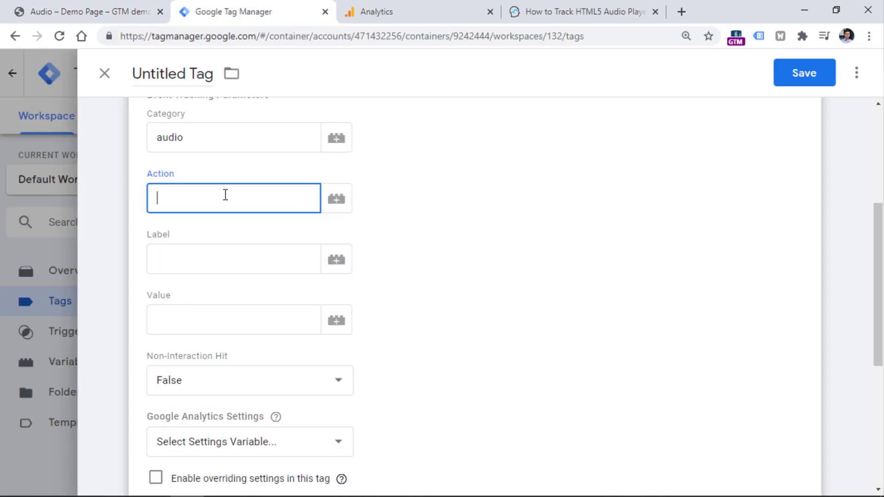
click(336, 199)
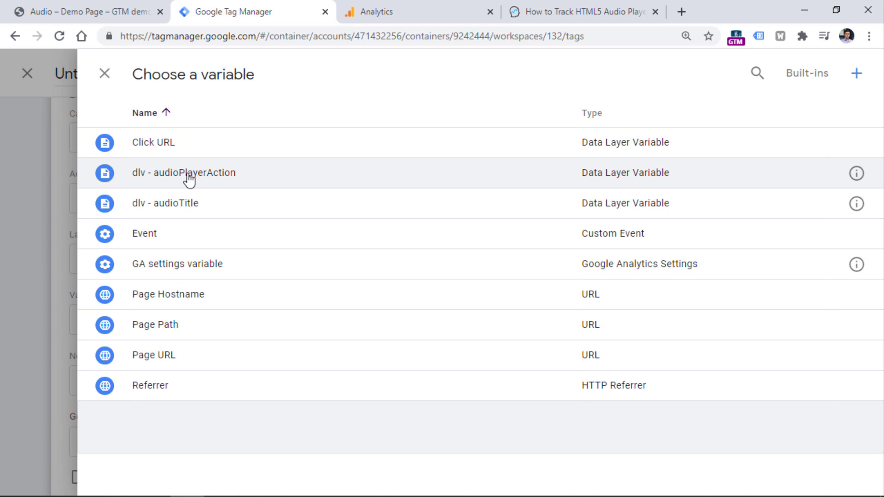
Step: Set Action to dlv - audioPlayerAction, Label to dlv - audioTitle, and choose the GA settings variable
click(188, 179)
click(233, 250)
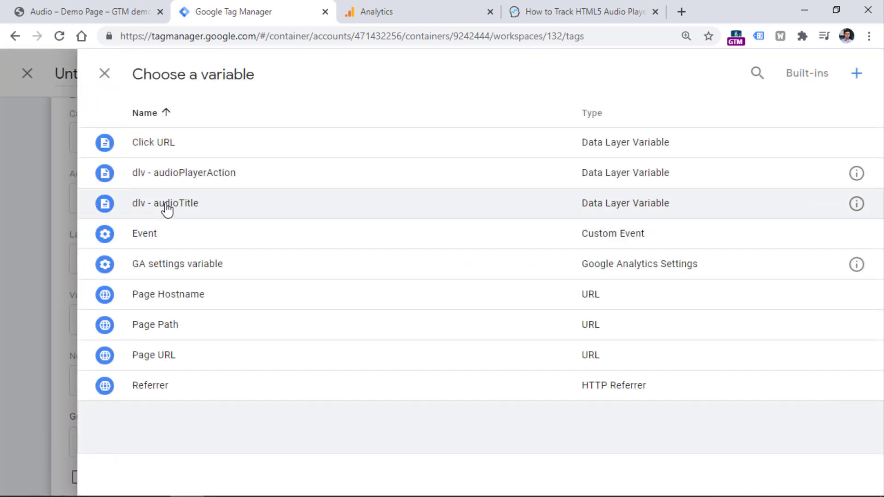
click(166, 206)
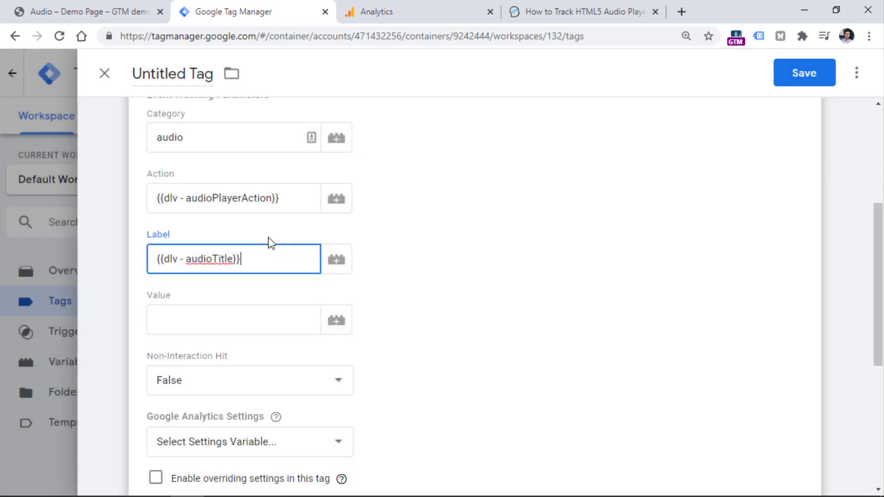
scroll(231, 228, down, 5)
click(236, 211)
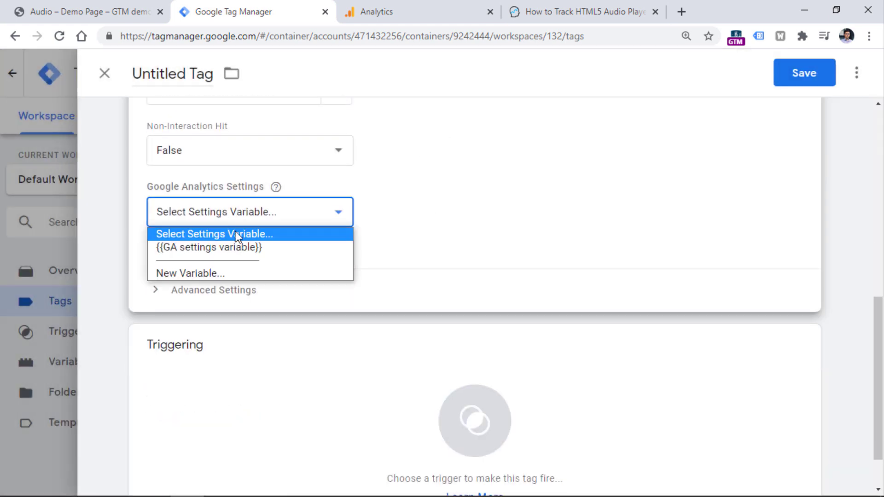
click(231, 246)
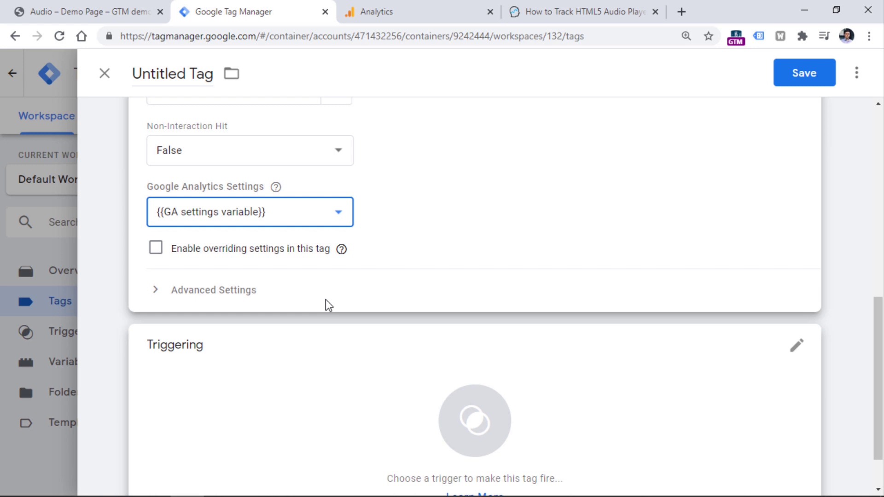
click(341, 249)
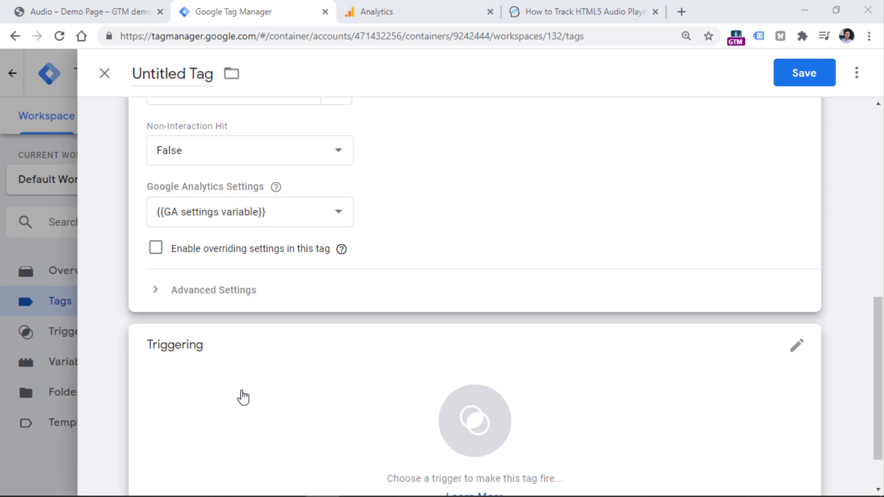
Step: Fire the tag on Custom - audio, name it 'GA Event - Audio', and save
click(241, 390)
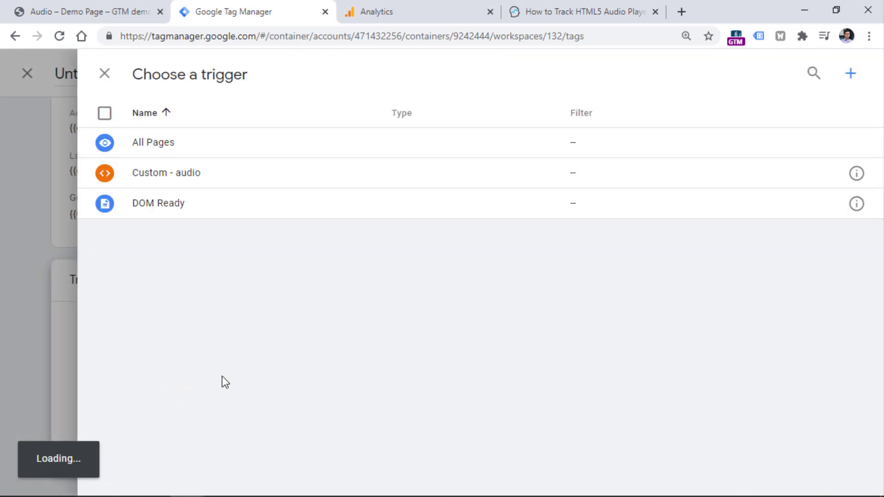
click(183, 177)
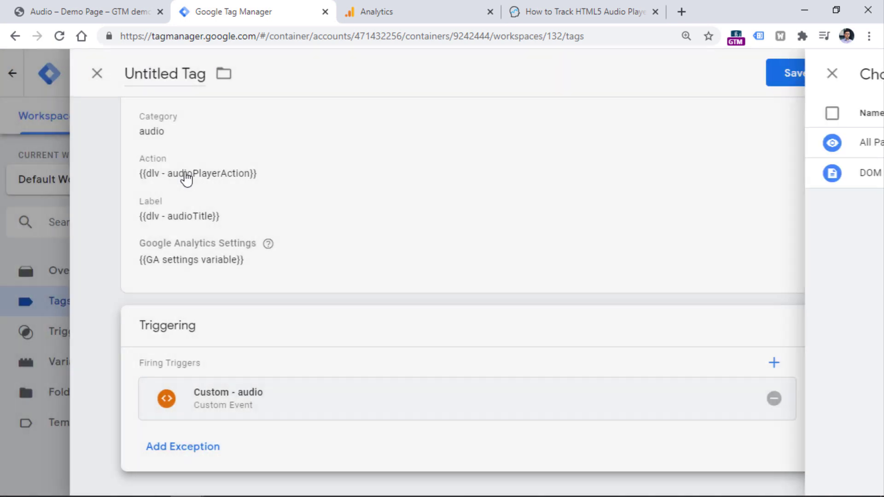
click(164, 74)
text(GA )
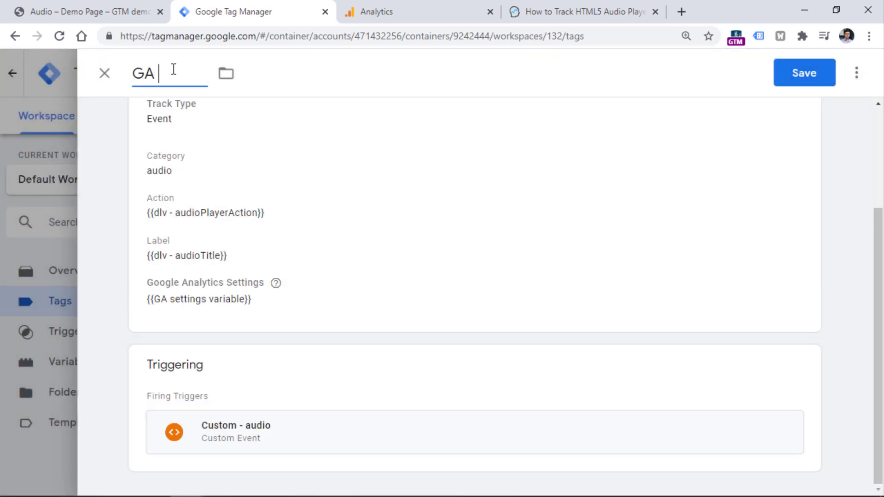
text(Event - Audio)
click(809, 74)
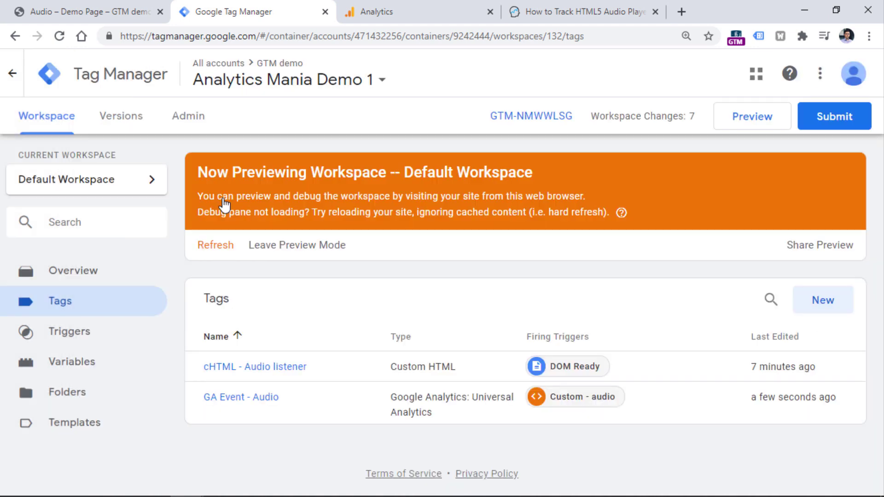
Step: Refresh preview mode and reload the audio demo page
click(217, 249)
click(92, 16)
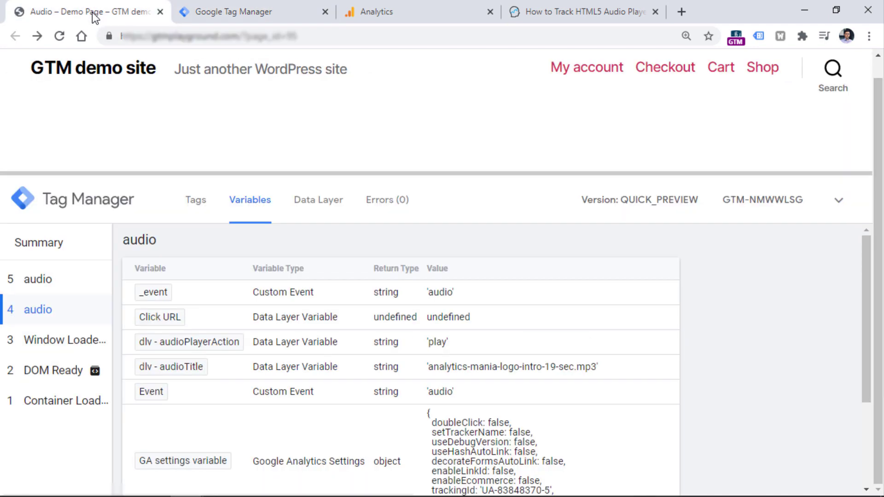
click(59, 36)
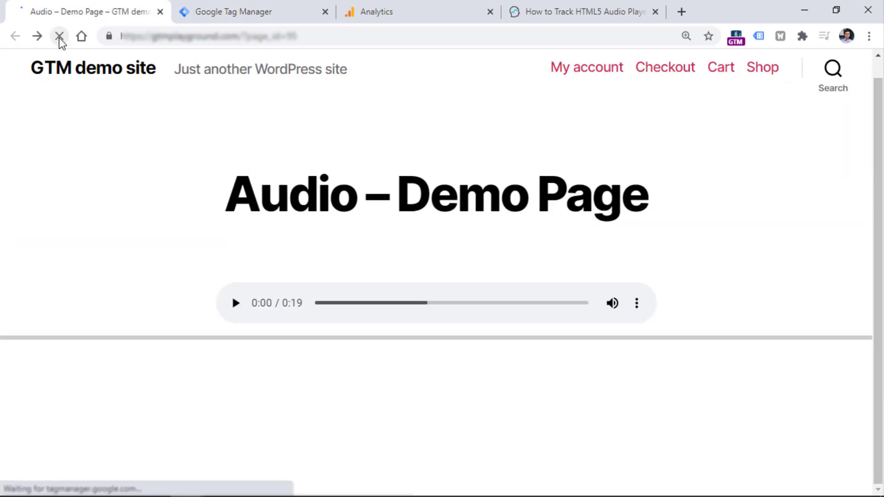
Step: Open Google Analytics Realtime > Events, then return to the demo page
click(399, 18)
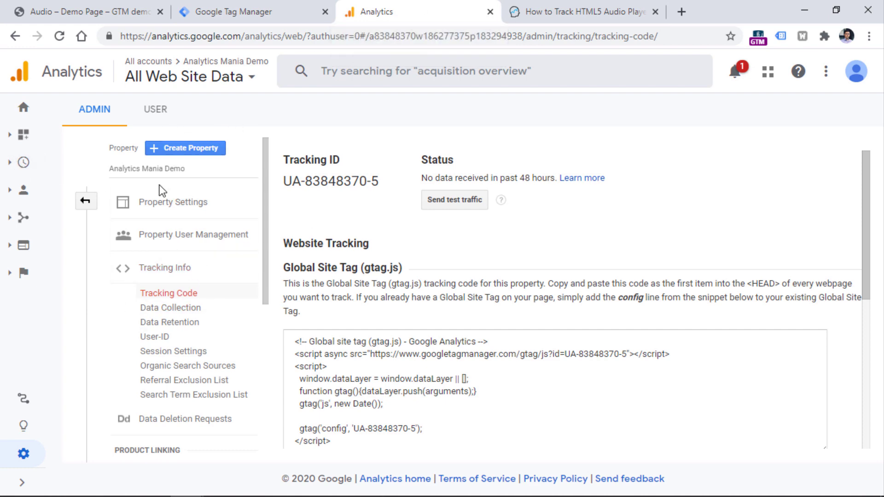
click(25, 189)
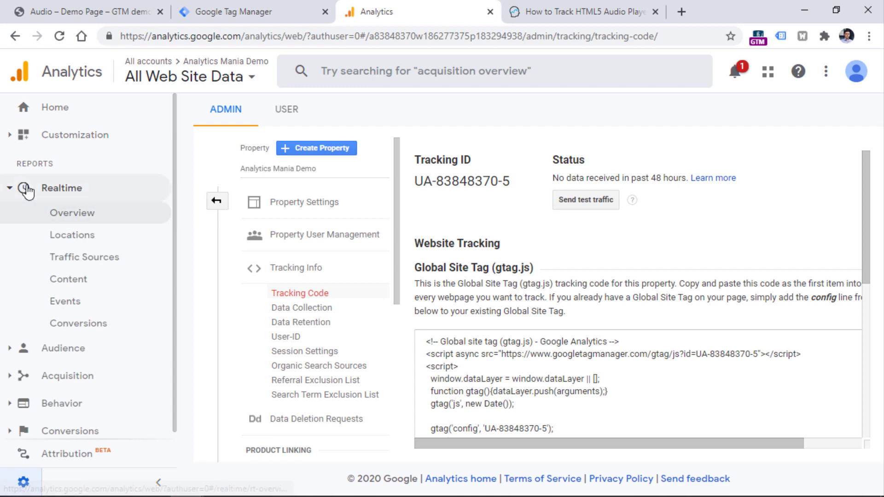
click(70, 302)
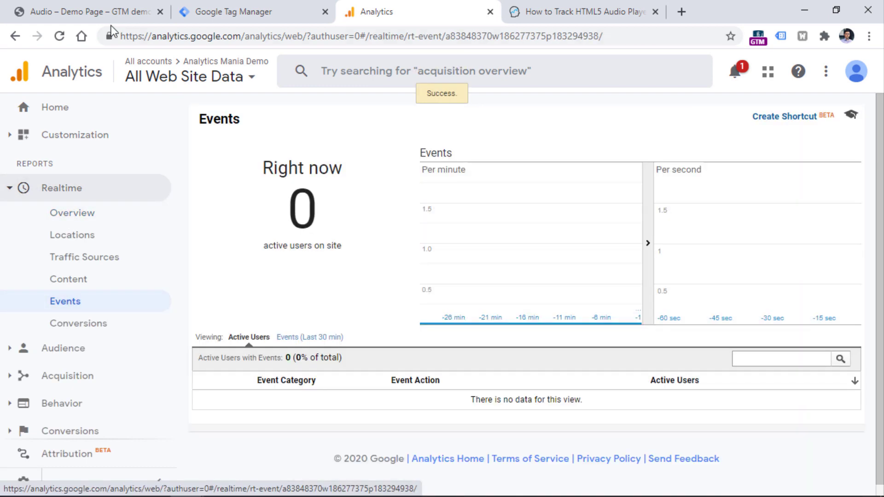
click(101, 14)
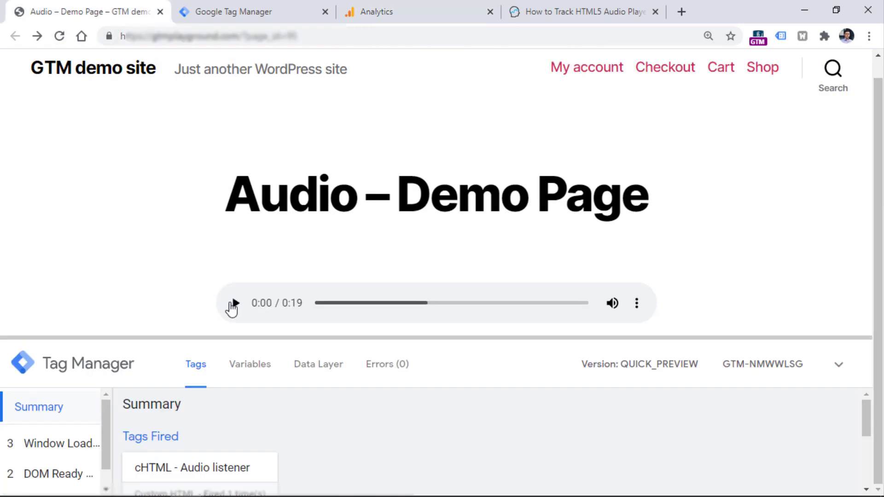
Step: Play and pause the demo audio at low volume, then enlarge the debug pane
click(570, 311)
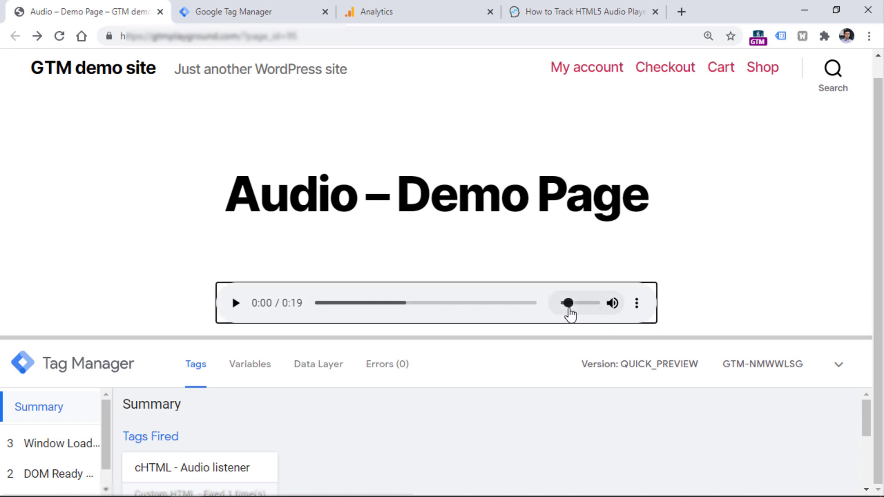
click(237, 309)
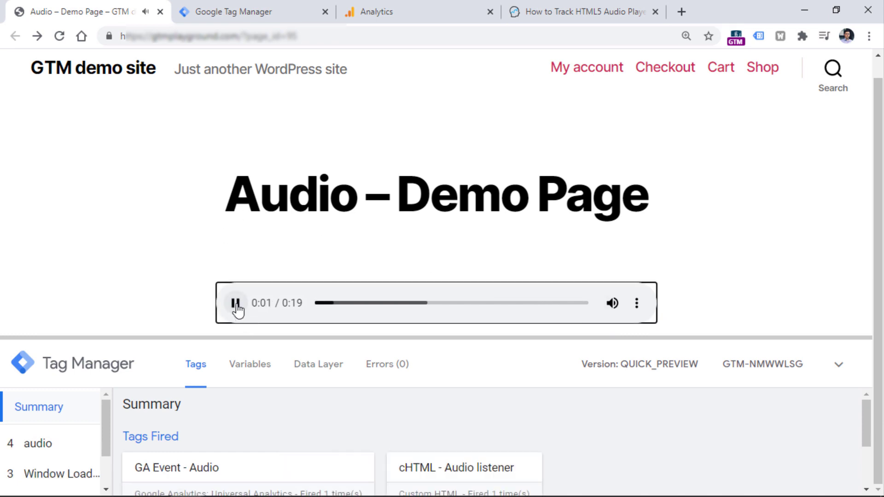
click(236, 306)
drag(170, 337, 167, 178)
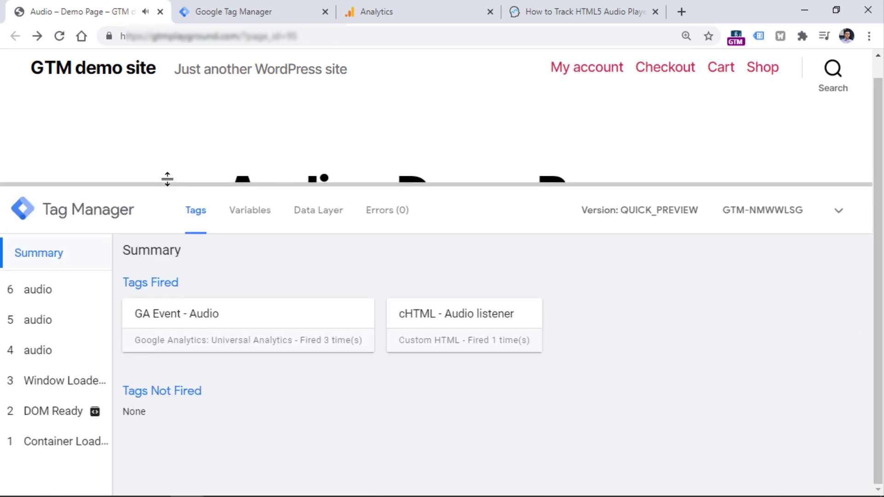
Step: Inspect the fired tags and data layer of the play, Progress %10 and pause audio events
click(50, 350)
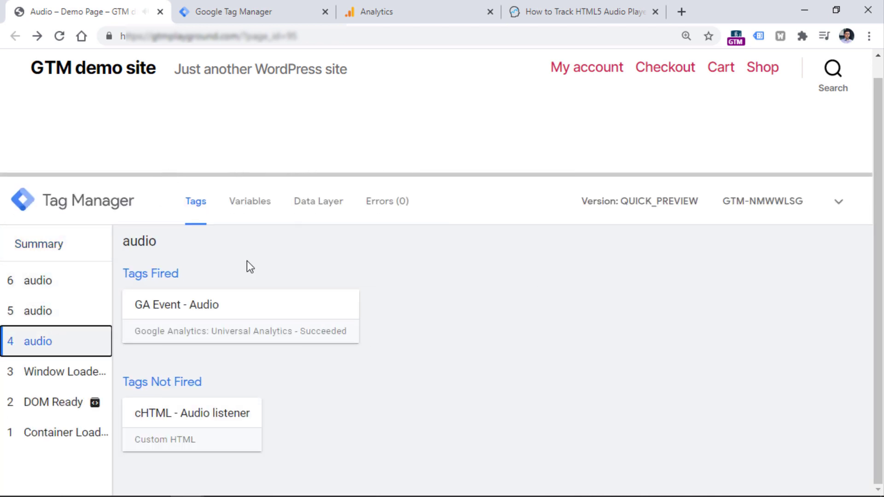
click(316, 209)
click(85, 316)
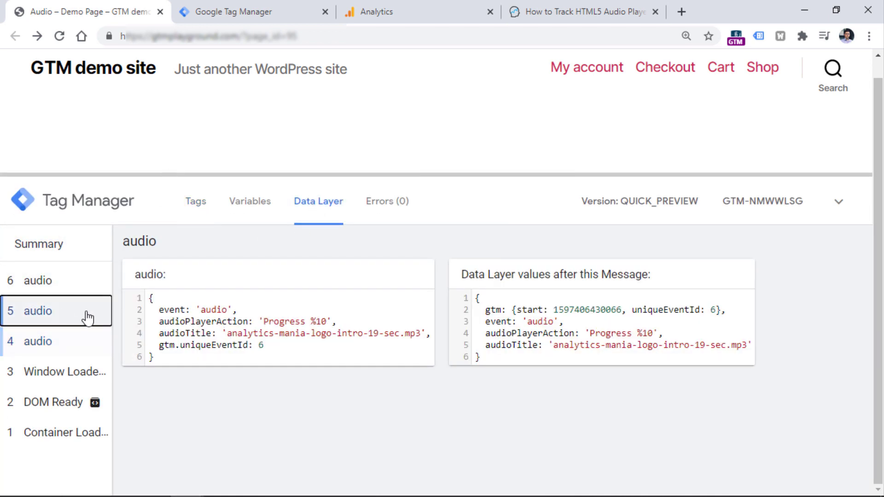
click(75, 293)
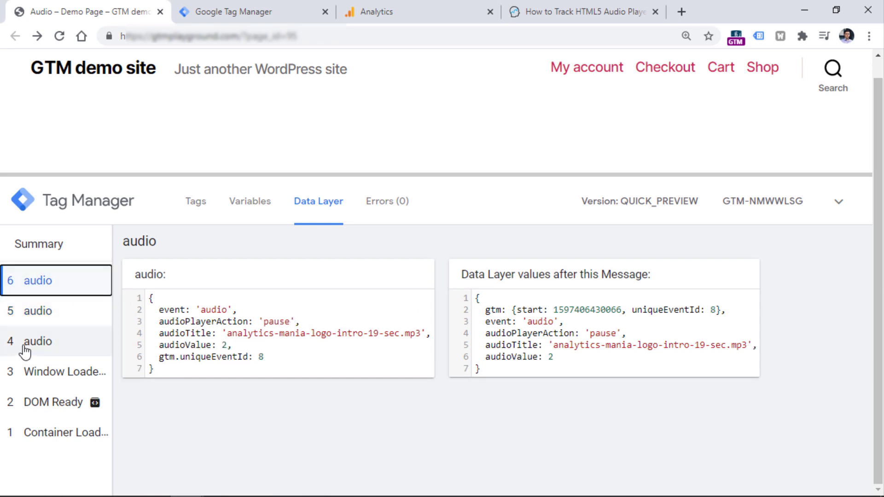
click(51, 341)
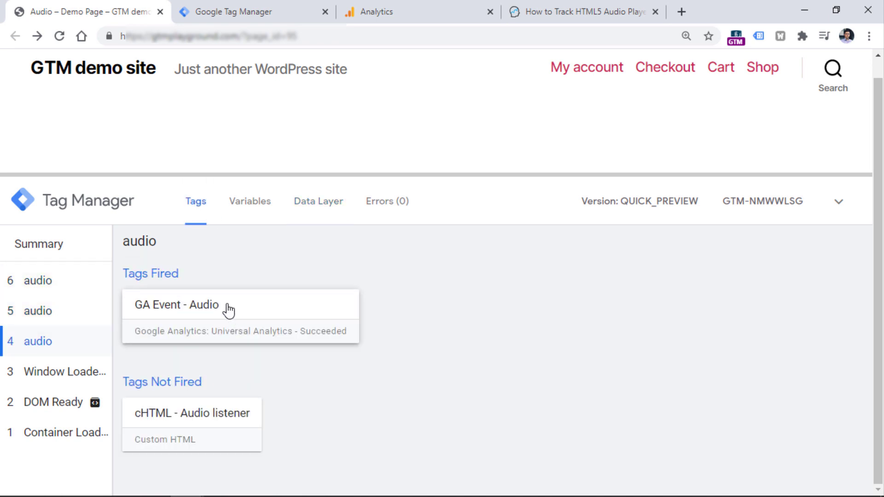
click(52, 304)
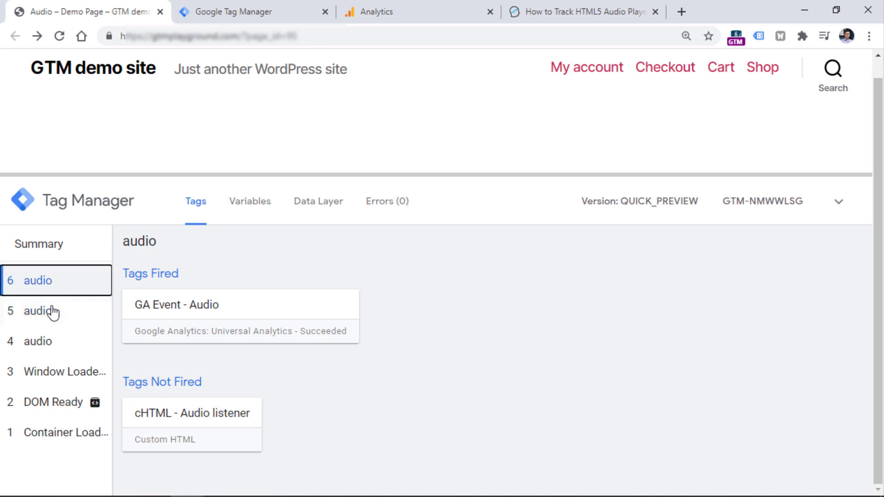
click(55, 349)
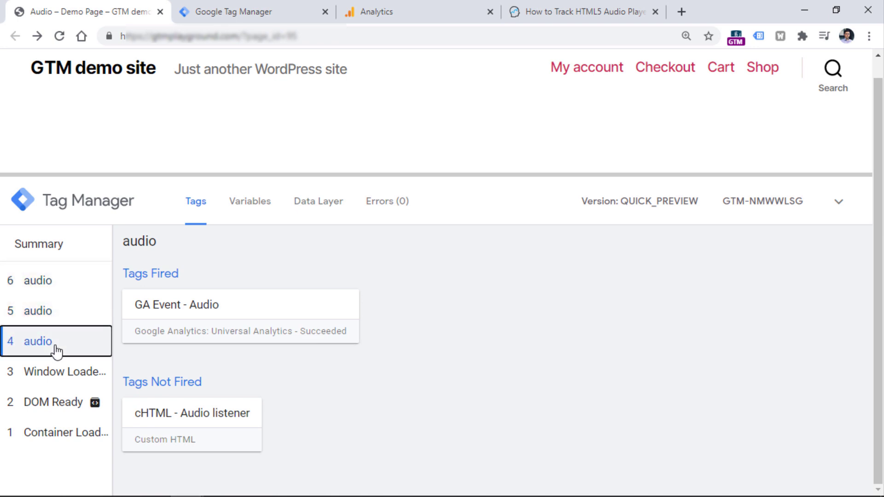
Step: Check Analytics Realtime Events for audio play, pause and Progress %10, then expand Behavior > Events
click(416, 9)
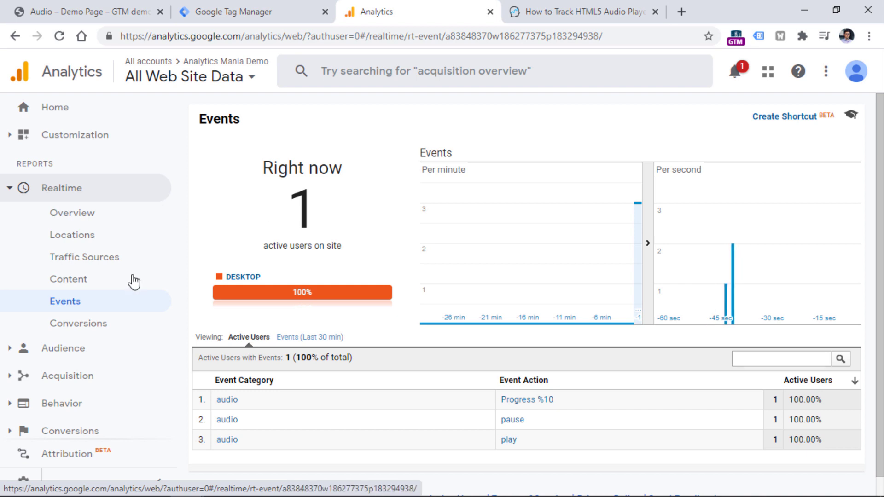
click(139, 403)
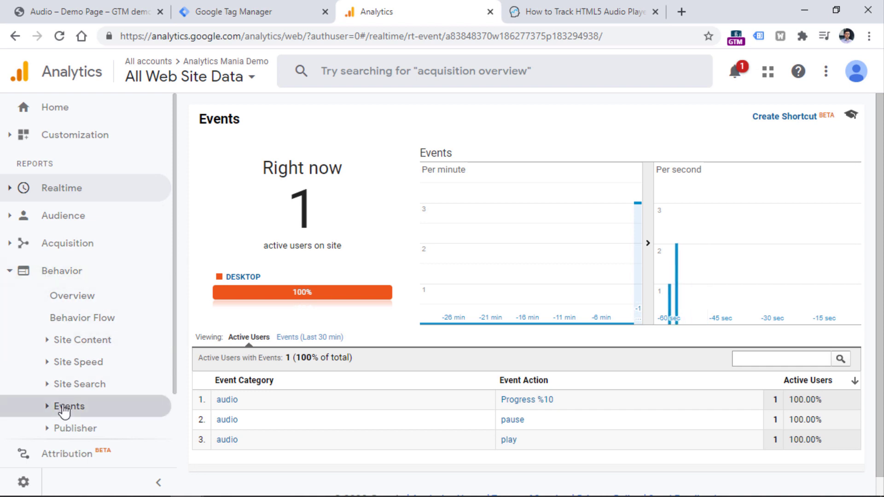
click(64, 406)
Step: Open Events Overview, set the range to Aug 7 – Aug 14, 2020, and view Top Events
click(82, 294)
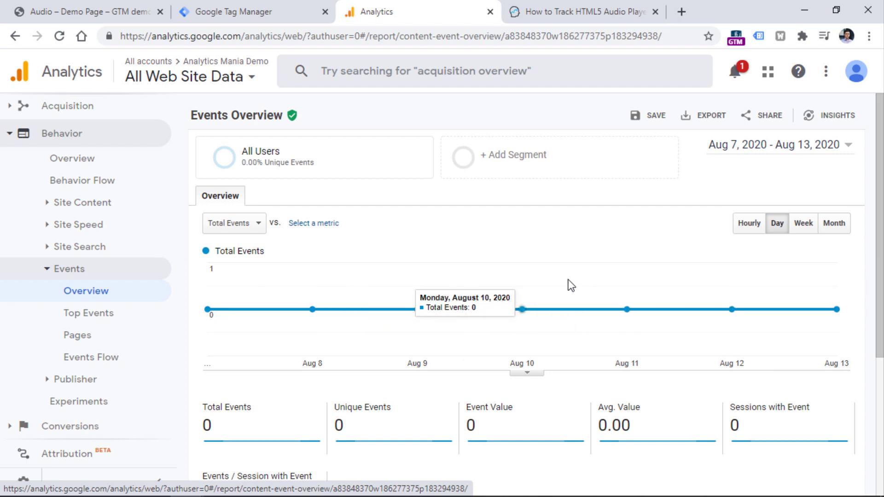
click(796, 148)
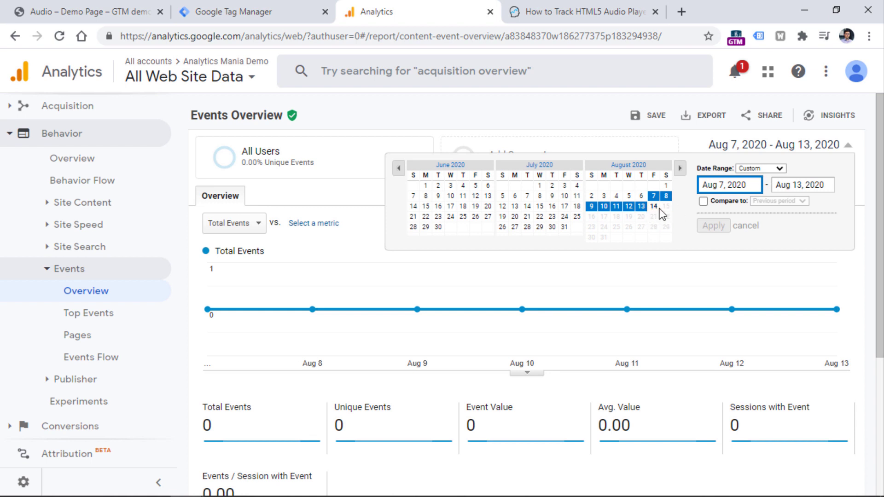
click(803, 189)
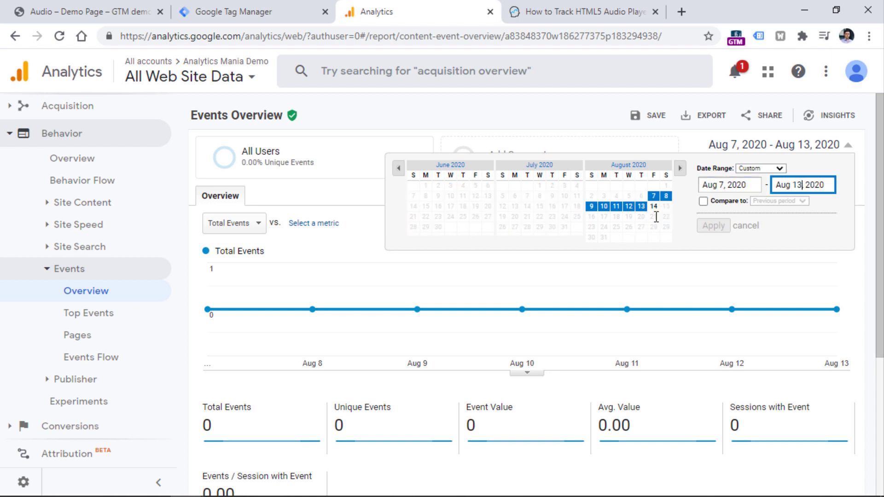
click(654, 207)
click(714, 226)
scroll(442, 376, down, 5)
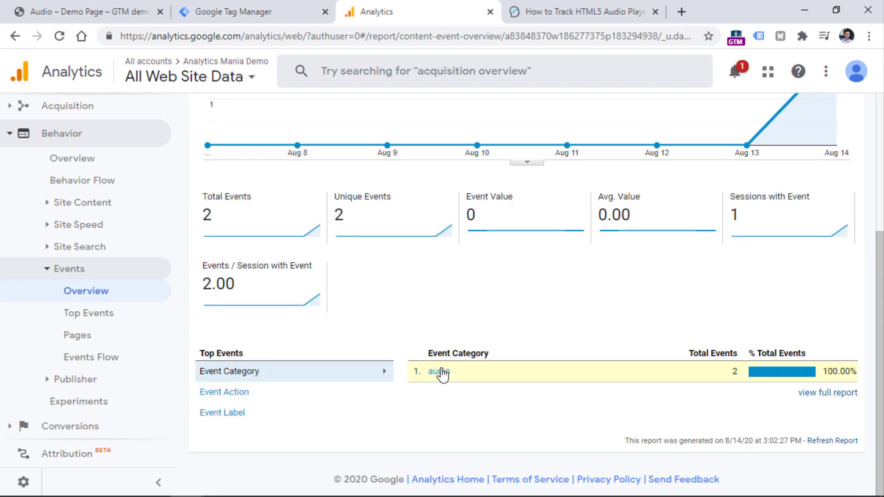